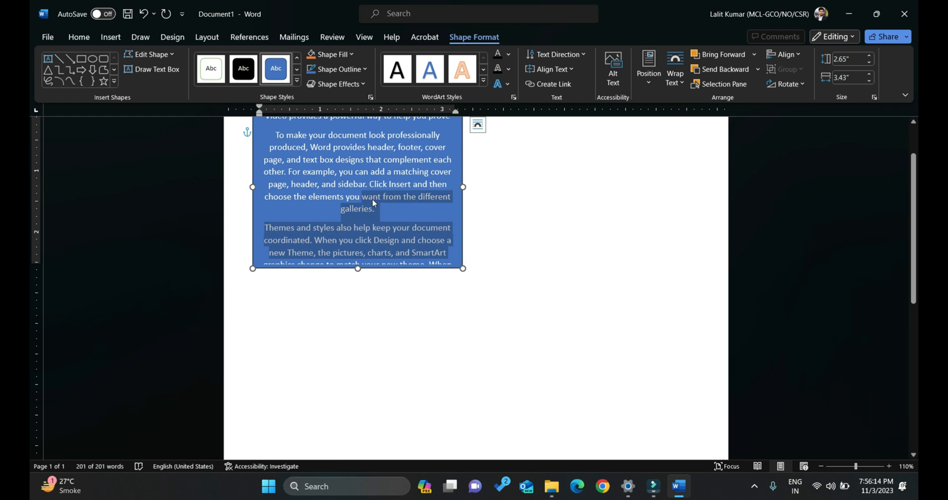
Delete all the text inside the blue rectangle and move the shape slightly right and down on the page.
key("ctrl+a")
key("Delete")
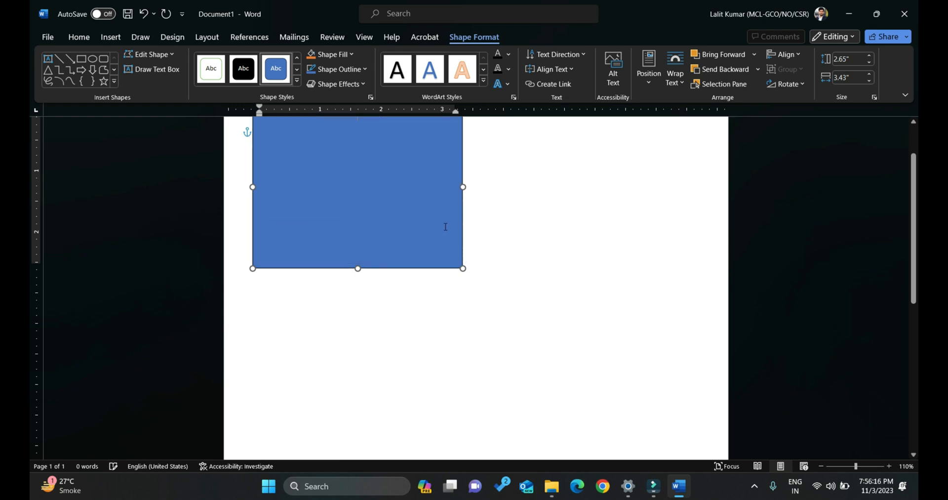
left_click_drag(416, 299, 431, 320)
left_click(495, 318)
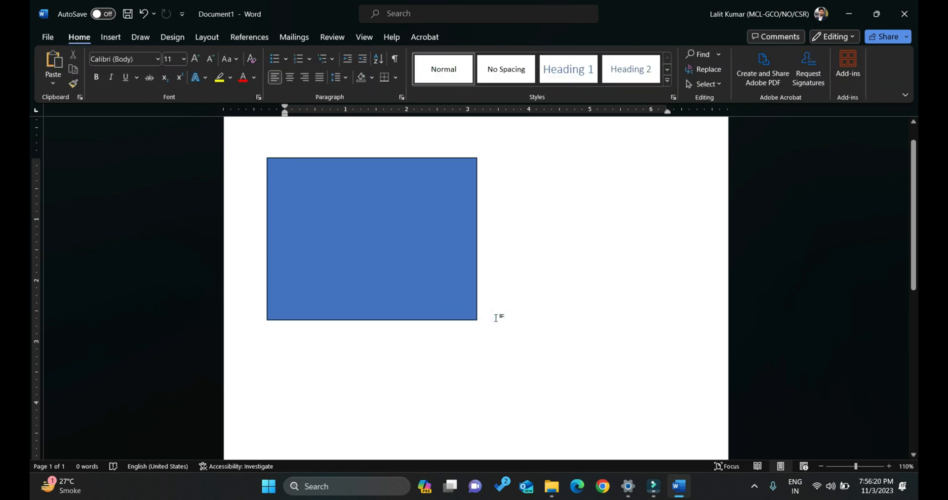
Insert sample paragraphs with =rand() in the document body above the rectangle.
key("ctrl+z")
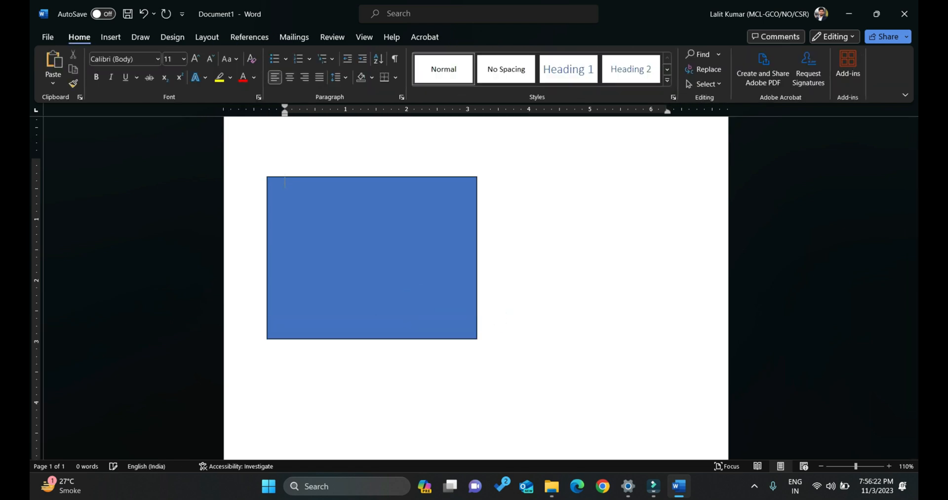
type("=rand()")
key("Return")
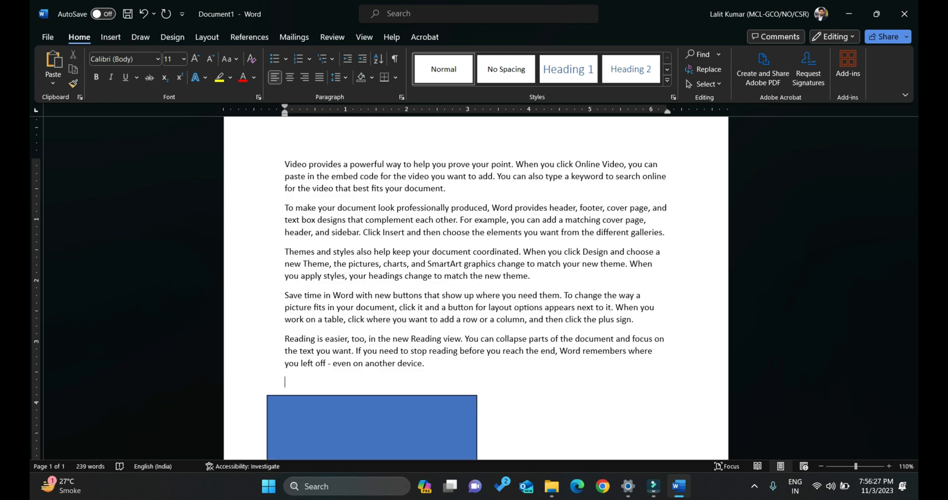
Move the blue rectangle up so it overlaps the right-hand part of the sample paragraphs.
scroll(497, 317, "down", 5)
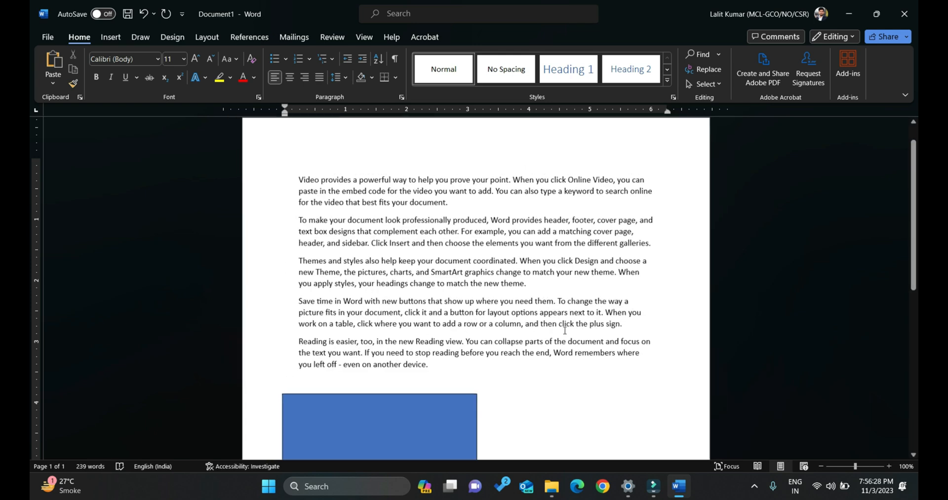
left_click(448, 325)
left_click_drag(447, 325, 516, 160)
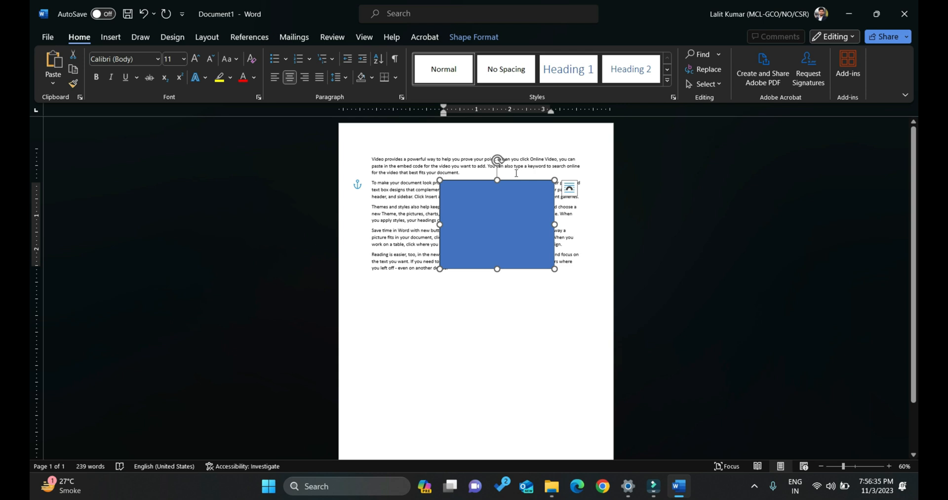
left_click_drag(517, 179, 534, 165)
scroll(533, 168, "up", 3)
scroll(533, 168, "up", 3)
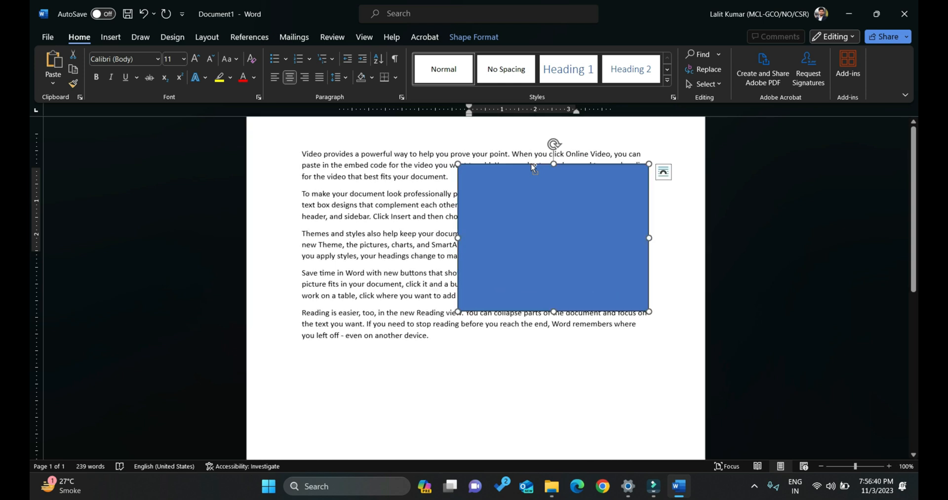
Set the rectangle's text wrapping to In Front of Text and shift the shape slightly upward over the paragraphs.
left_click(531, 163)
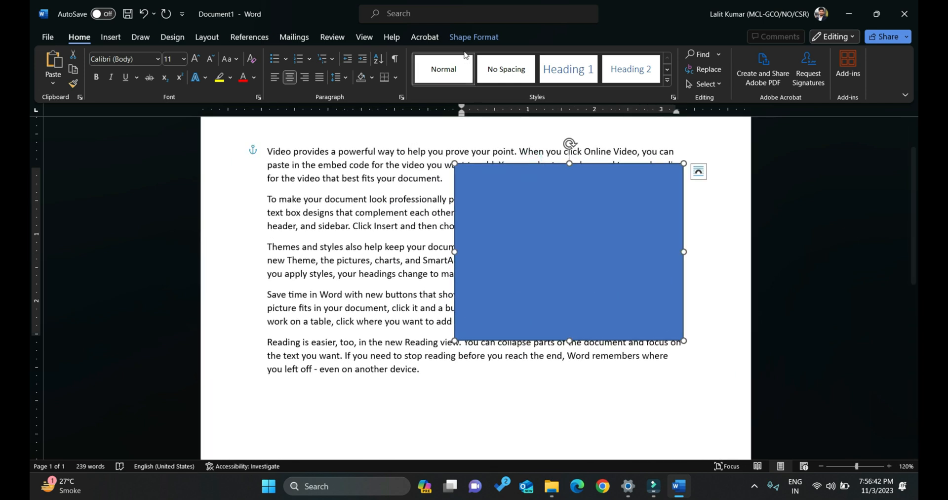
left_click(474, 37)
left_click(676, 73)
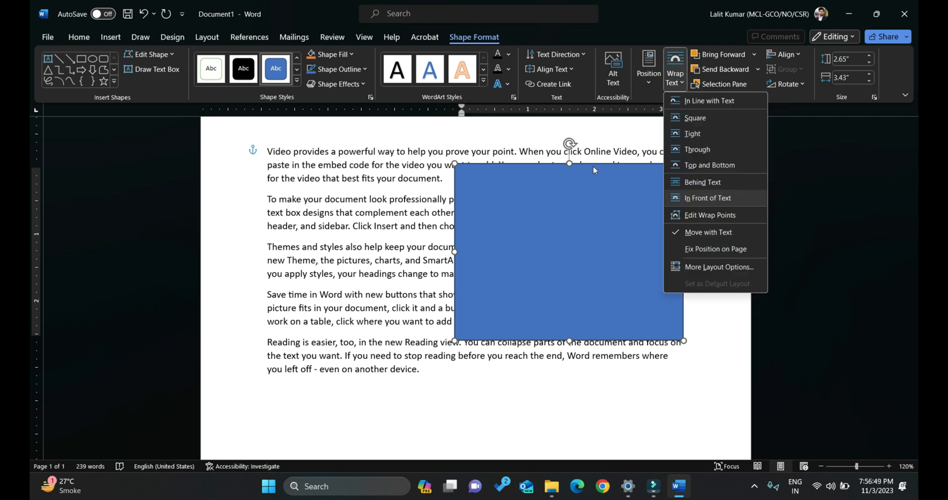
left_click(726, 198)
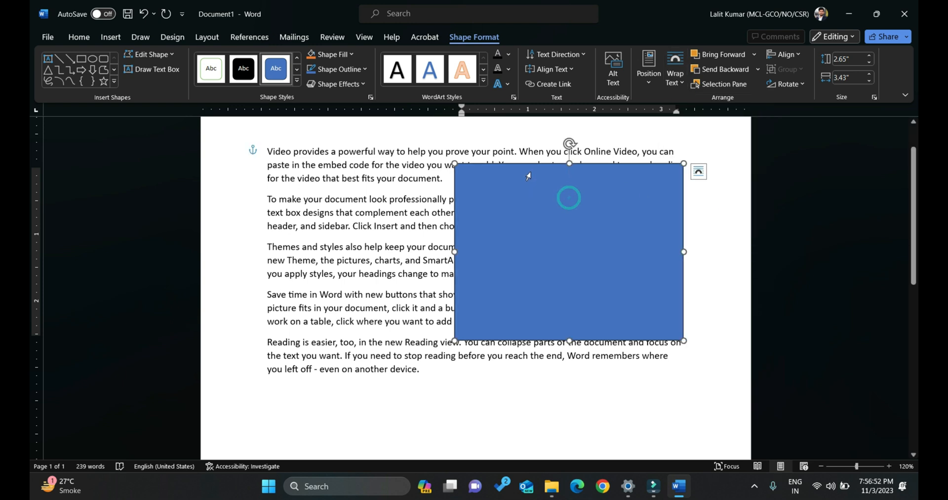
mouse_move(531, 166)
left_mouse_down()
mouse_move(439, 168)
mouse_move(531, 161)
left_mouse_up()
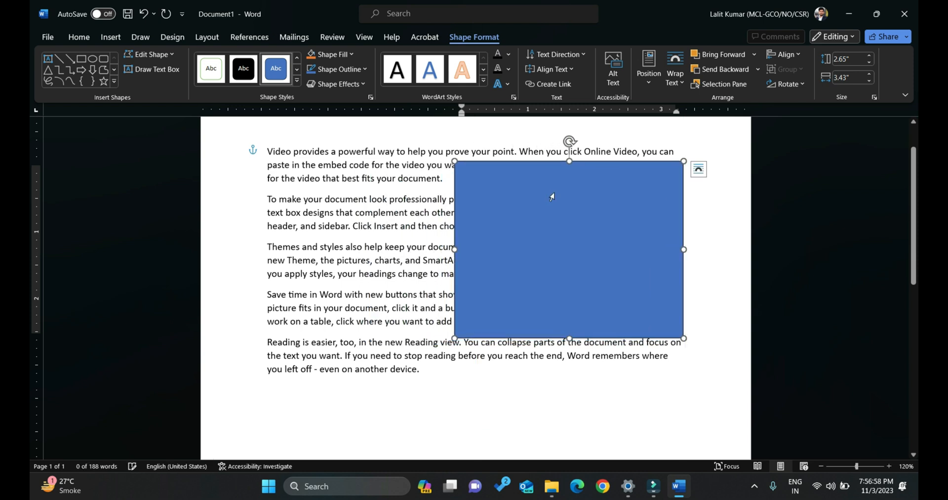
Set the rectangle's text wrapping to In Line with Text and place the cursor at the start of the first paragraph.
left_click(675, 71)
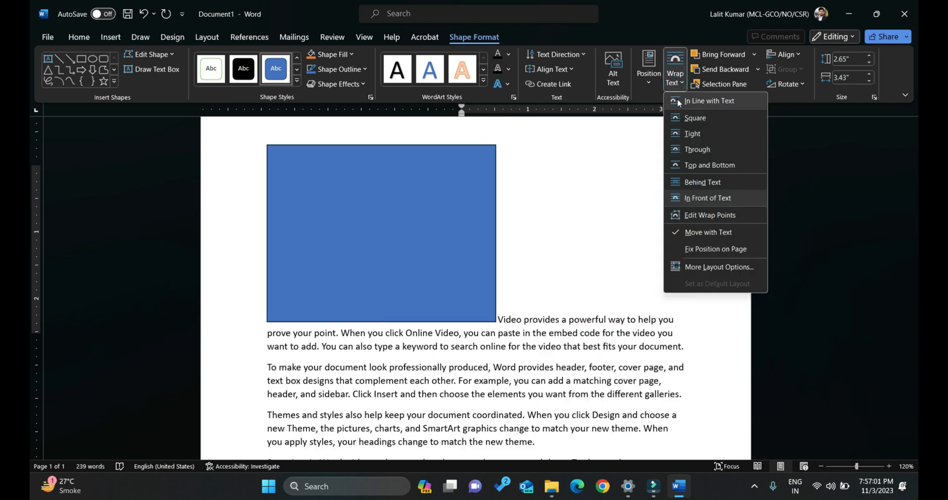
left_click(707, 101)
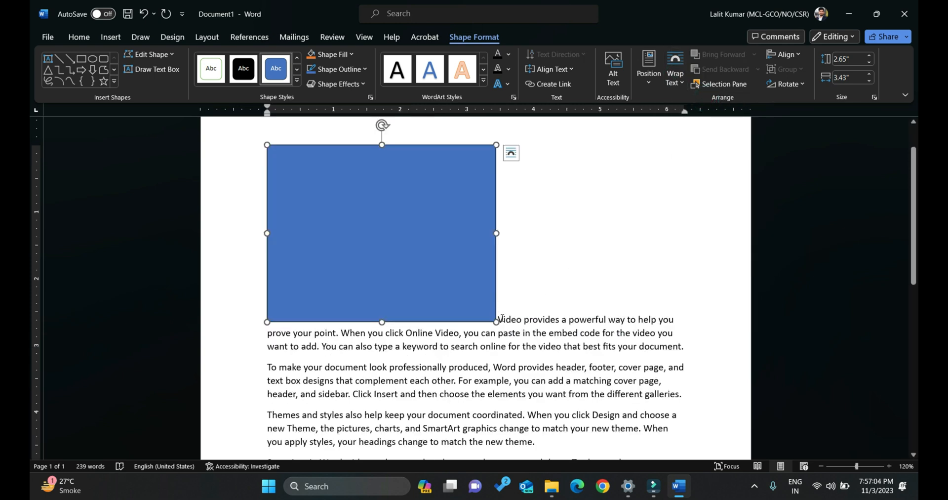
left_click(501, 318)
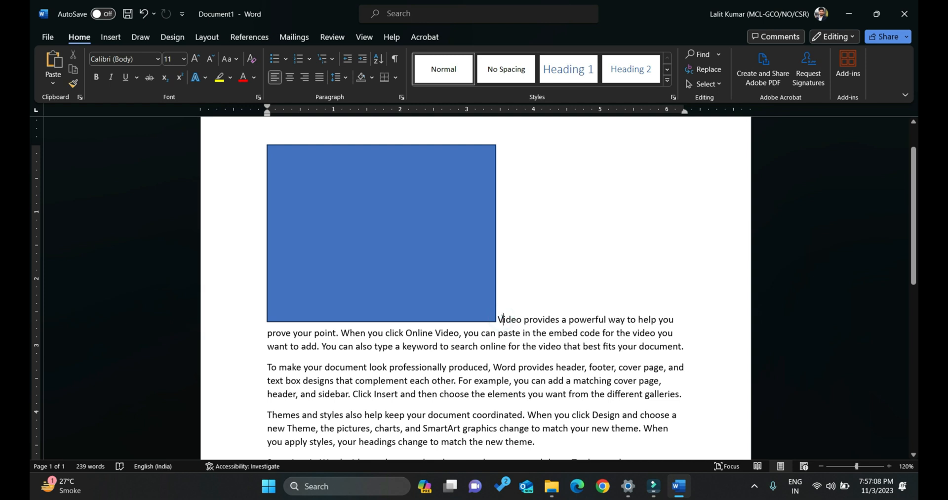
Narrow the inline rectangle to about 2.38" wide and enter the text "fdfgd" inside it.
left_click(460, 288)
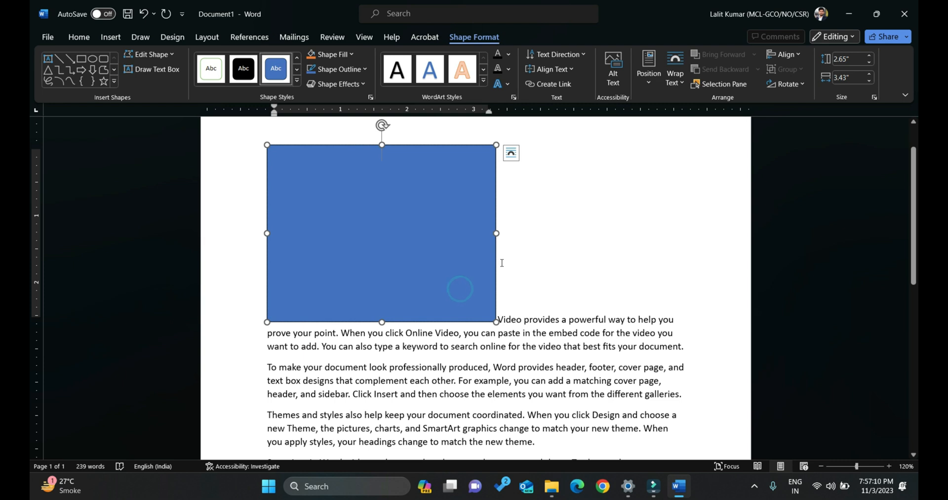
left_click_drag(497, 234, 426, 233)
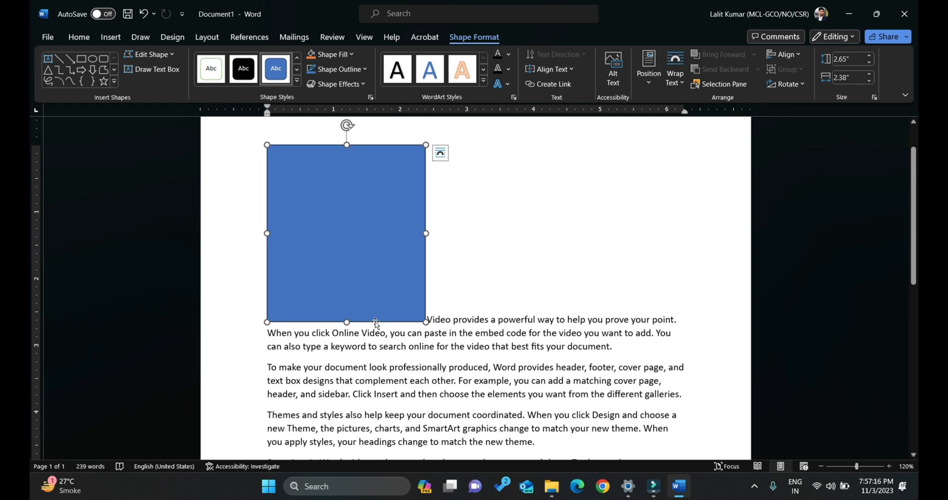
left_click(362, 265)
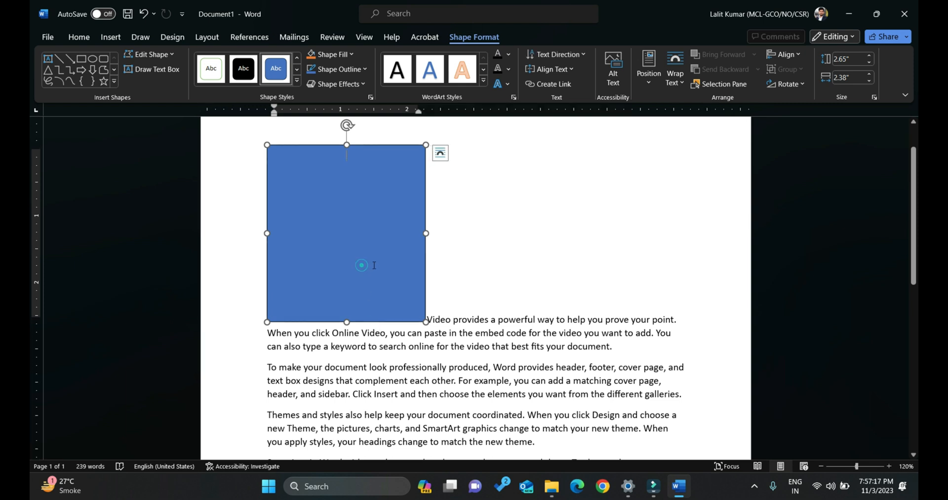
double_click(349, 215)
type("fdfgd")
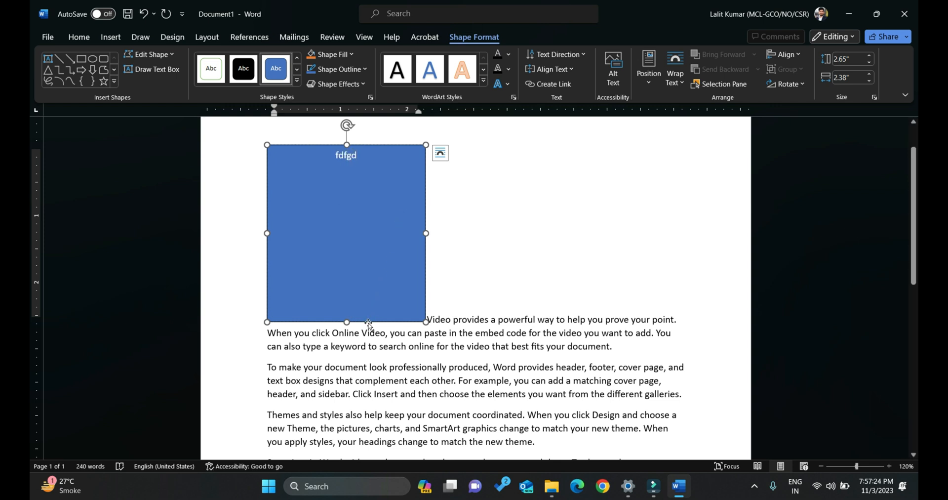
Move the inline rectangle past the first letter of the opening paragraph and set its text wrapping to Square.
left_click_drag(365, 322, 432, 322)
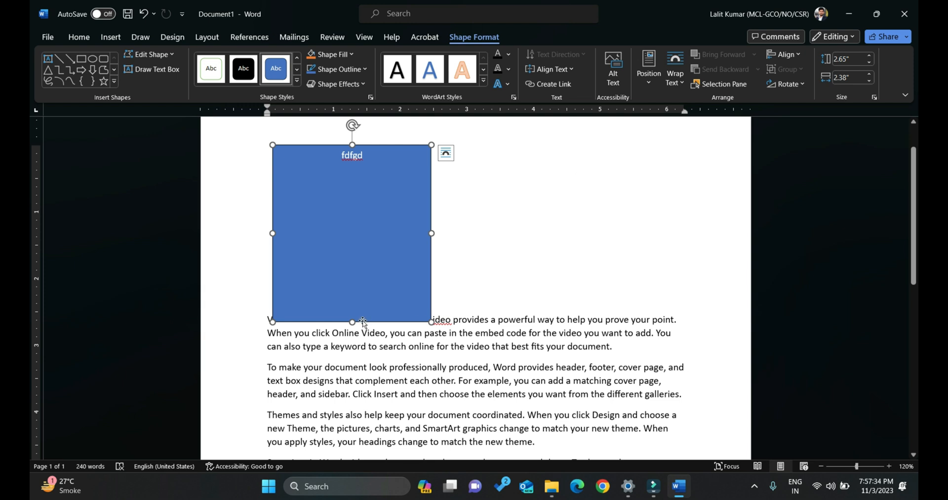
left_click(676, 79)
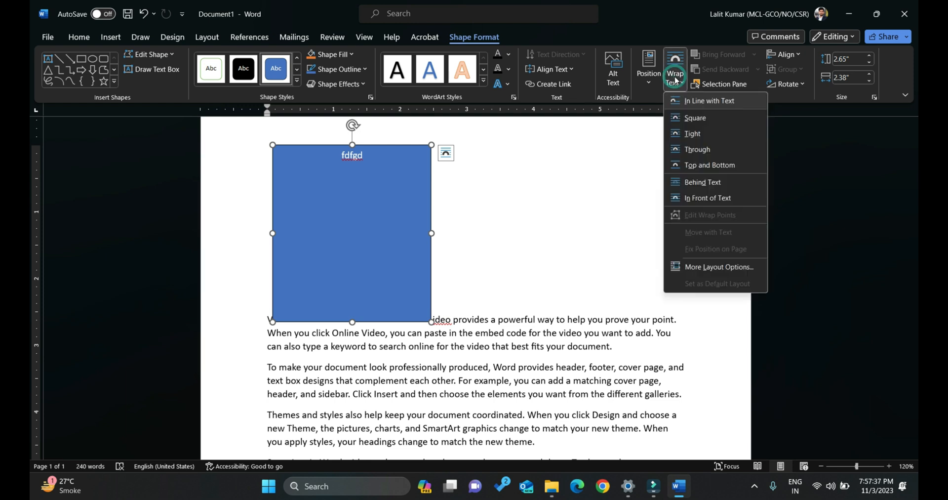
left_click(685, 117)
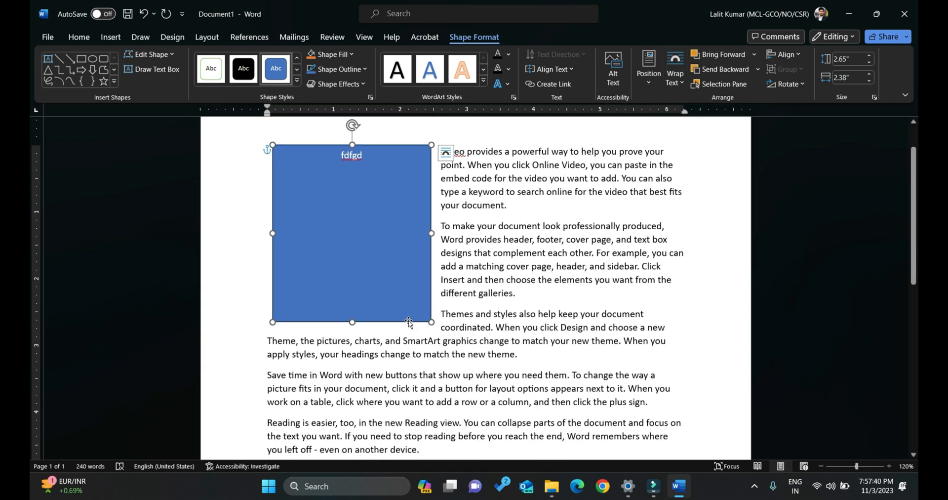
Move the square-wrapped rectangle slightly down and nudge it back up beside the first paragraph.
mouse_move(409, 323)
left_mouse_down()
mouse_move(403, 374)
mouse_move(410, 334)
left_mouse_up()
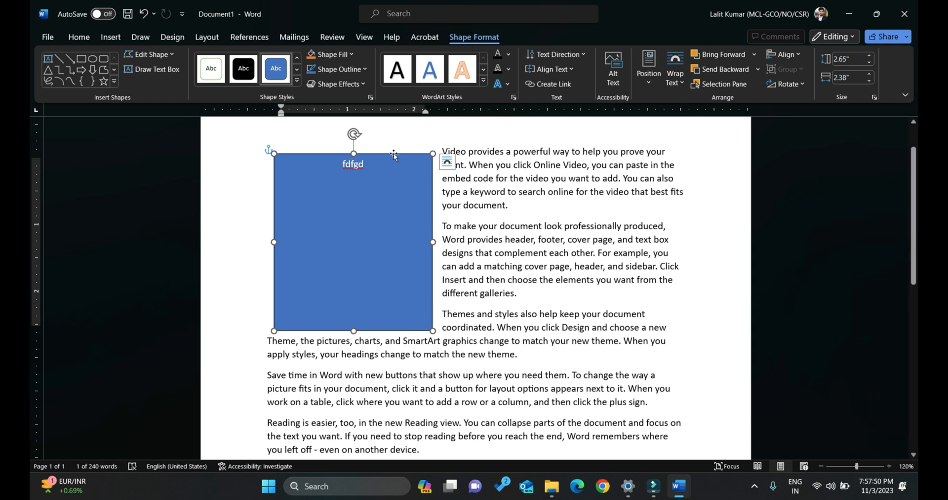
key("Up")
key("Up")
key("Up")
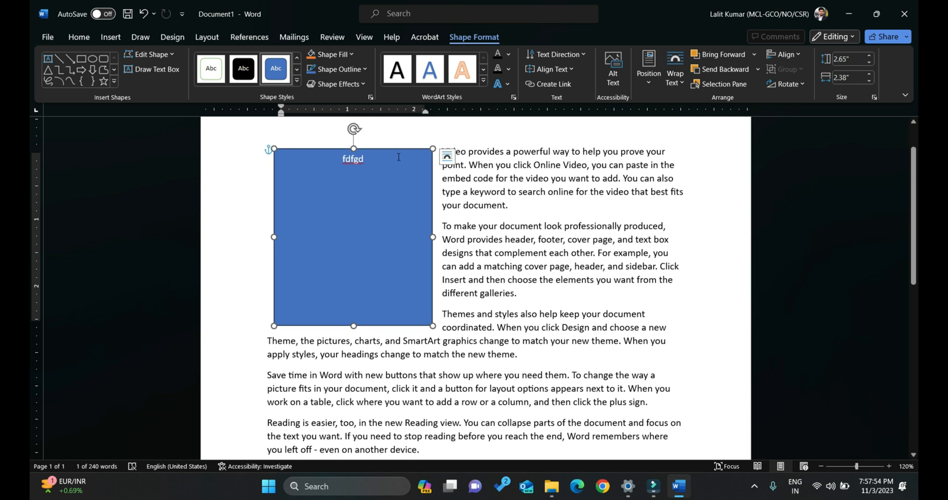
left_click(502, 207)
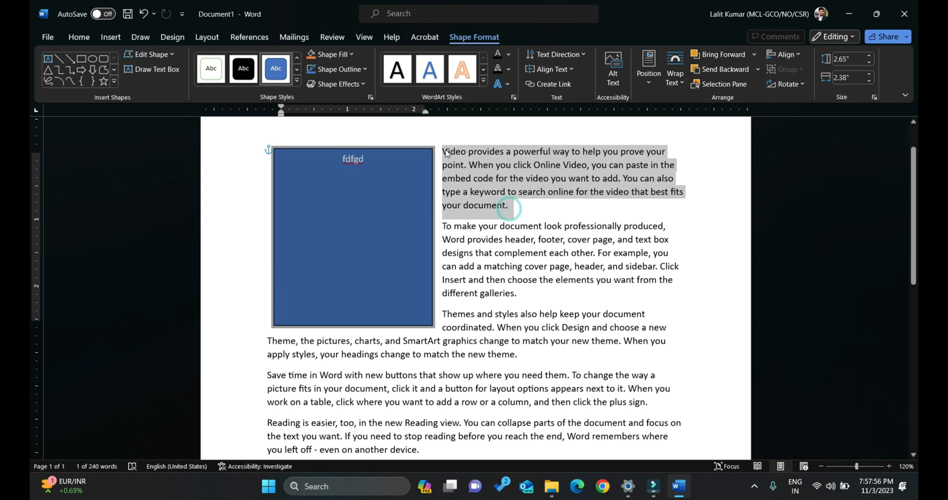
left_click(377, 212)
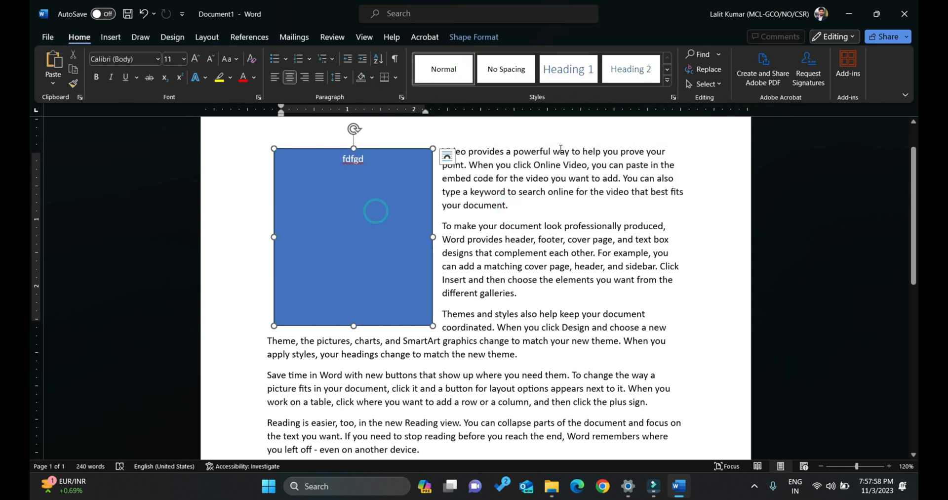
Draw an oval about 2.03" high and 1.99" wide over the right end of the last paragraphs.
left_click(477, 40)
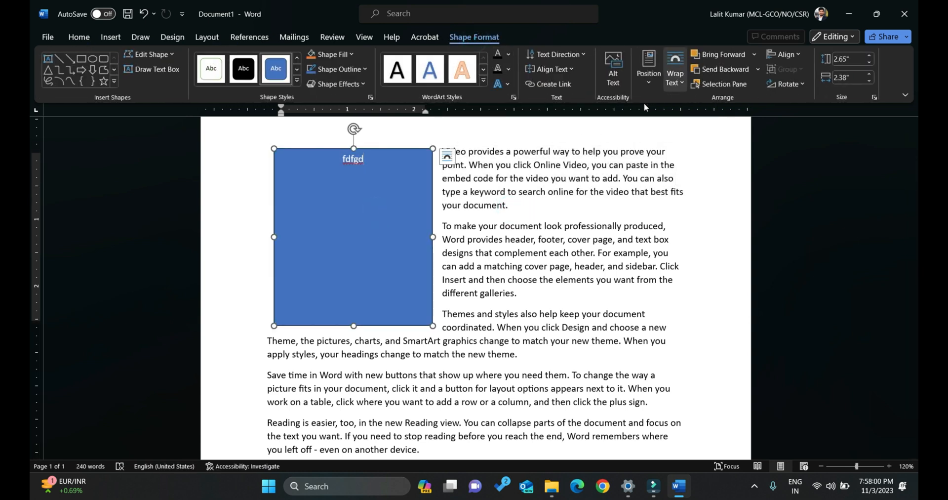
left_click(96, 61)
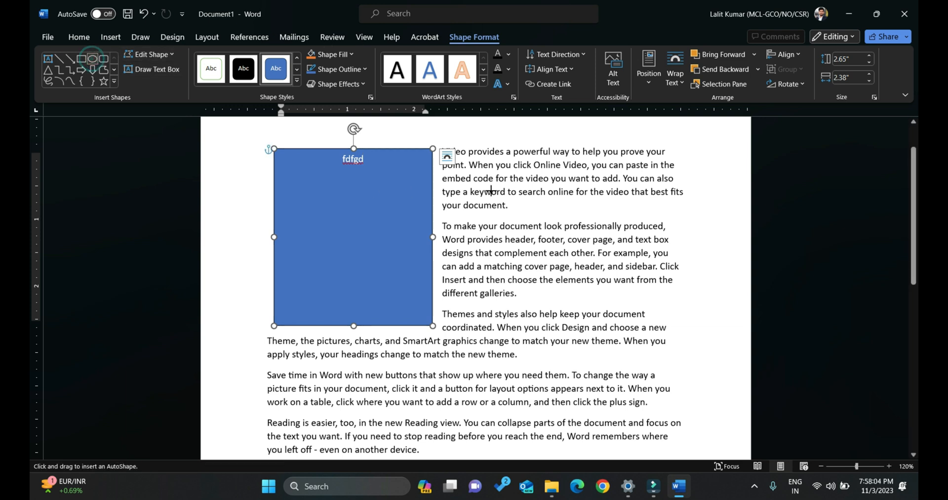
scroll(517, 305, "down", 2)
left_click_drag(546, 246, 679, 381)
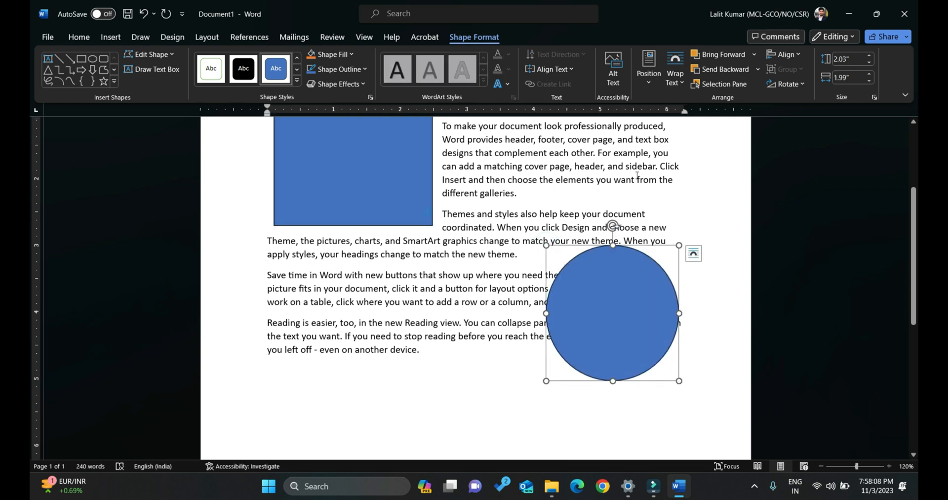
Set the oval's text wrapping to Square and move it slightly up and left.
left_click(675, 74)
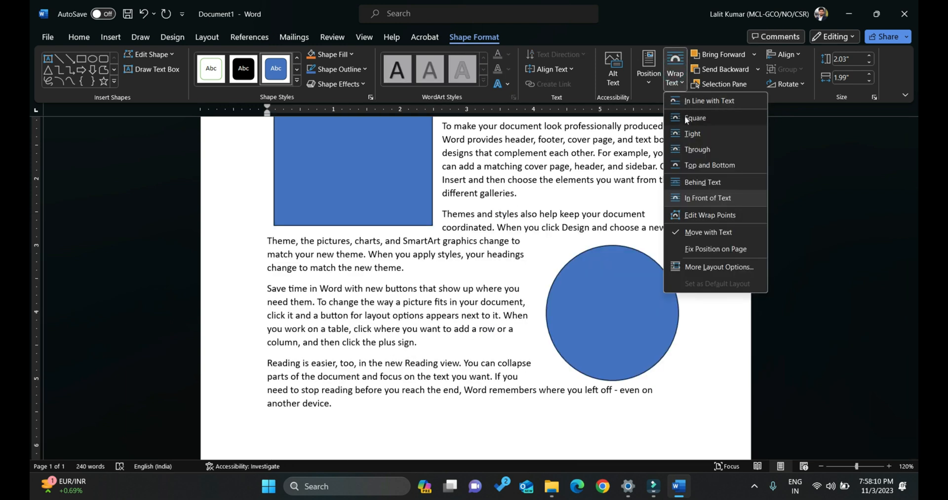
left_click(706, 119)
mouse_move(613, 285)
left_mouse_down()
mouse_move(575, 256)
mouse_move(605, 274)
left_mouse_up()
Set the oval's wrapping to Tight, move it left into the text, and resize it to about 2.06" high by 1.94" wide.
left_click(674, 74)
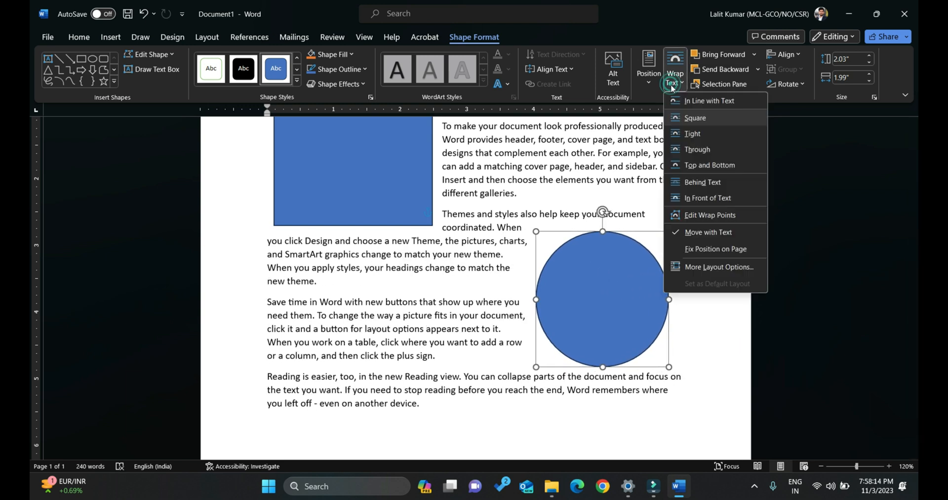
left_click(716, 131)
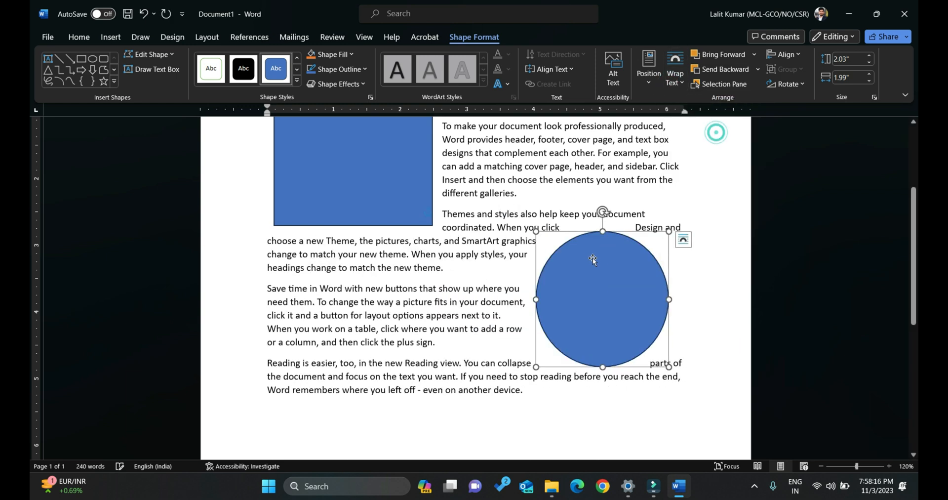
left_click_drag(587, 260, 573, 259)
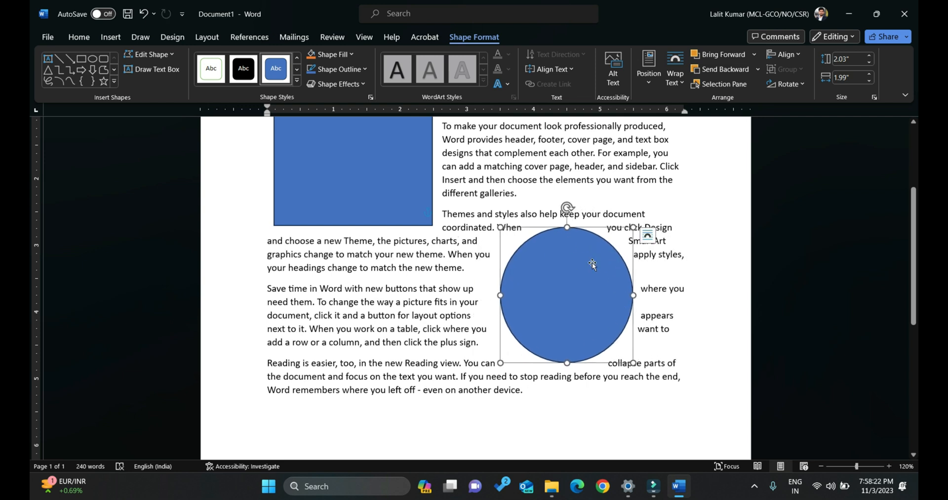
mouse_move(498, 227)
left_mouse_down()
mouse_move(591, 230)
mouse_move(488, 225)
mouse_move(503, 226)
left_mouse_up()
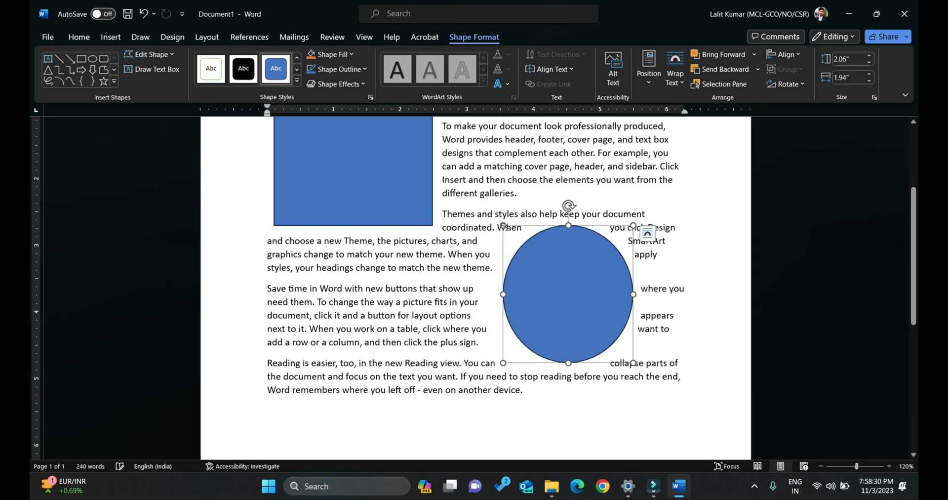
Switch the oval's text wrapping back to Square and move it a little further left and up within the paragraphs.
left_click(676, 82)
left_click(695, 118)
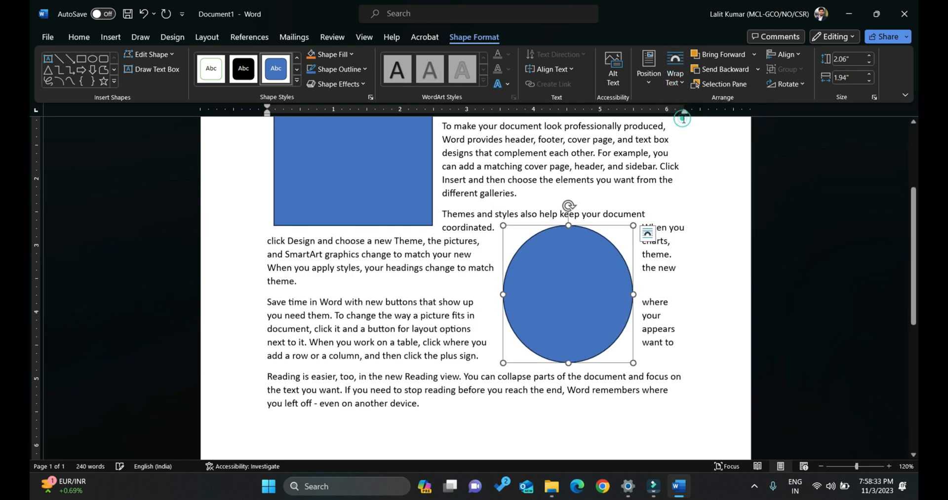
mouse_move(573, 259)
left_mouse_down()
mouse_move(633, 251)
mouse_move(559, 254)
left_mouse_up()
Set the oval's wrapping to Tight, switch it to Top and Bottom, and move the oval slightly down.
left_click(675, 77)
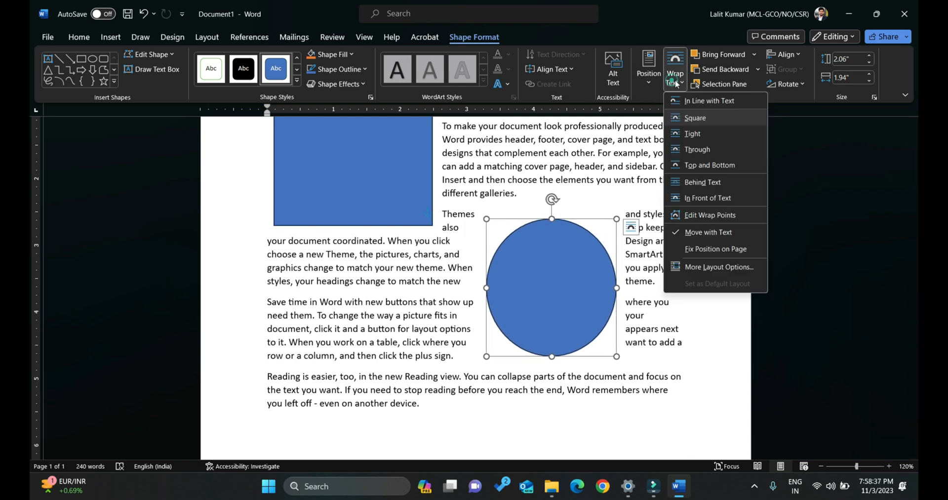
left_click(684, 137)
left_click(674, 76)
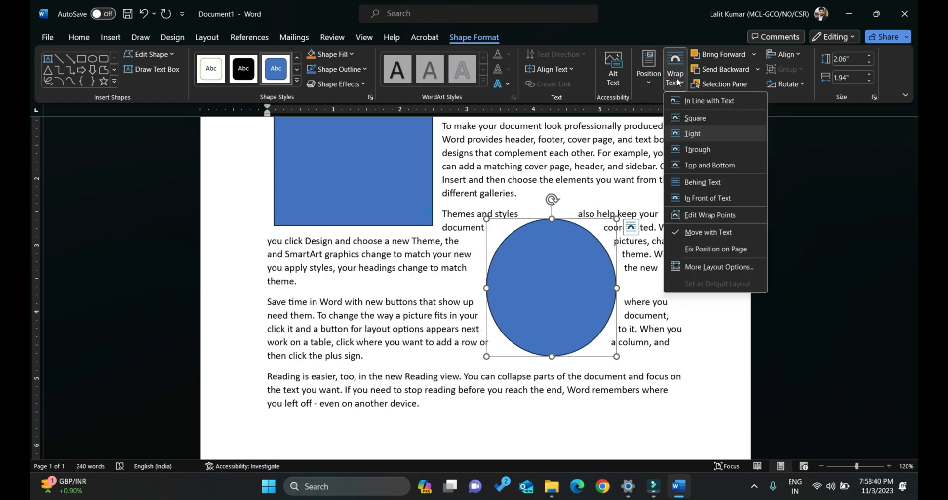
left_click(728, 165)
left_click_drag(582, 261, 574, 293)
Set the oval's text wrapping to Behind Text and move it right within the last paragraphs.
left_click(674, 78)
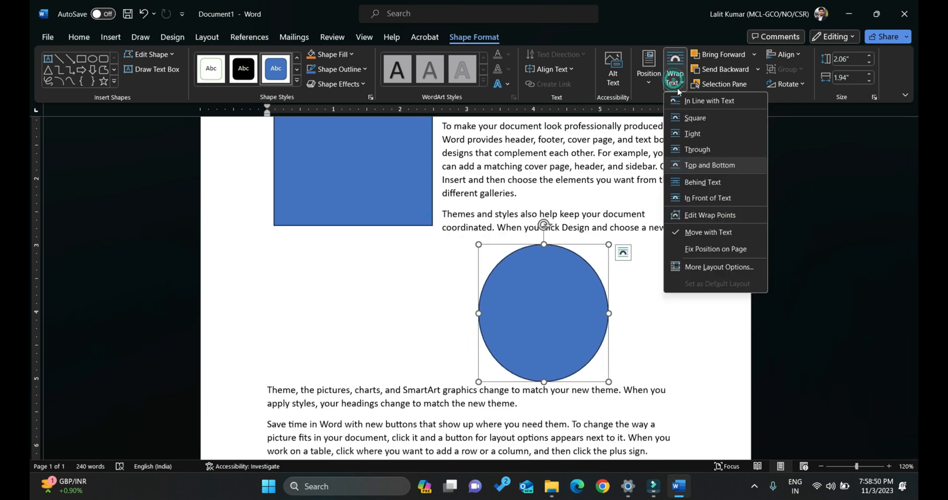
left_click(698, 182)
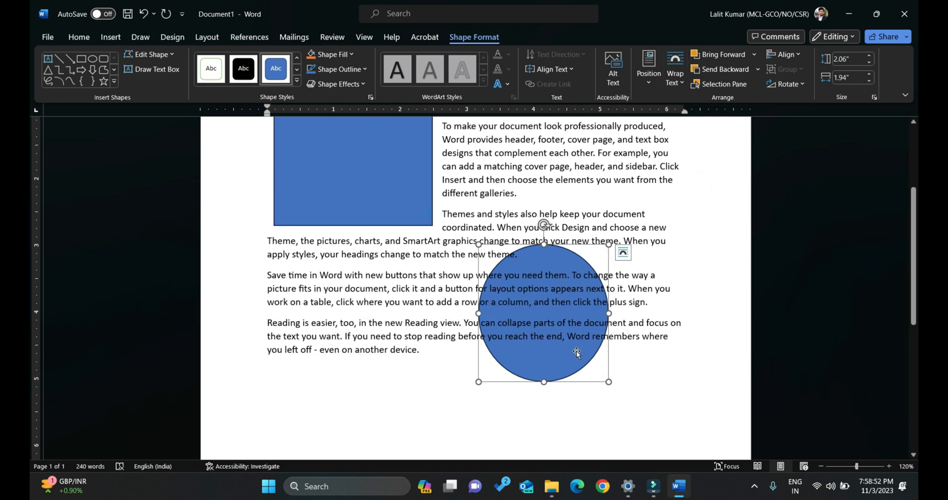
left_click_drag(570, 368, 624, 358)
Set the oval's wrapping to In Front of Text and move it up over the right end of the second paragraph.
left_click(678, 76)
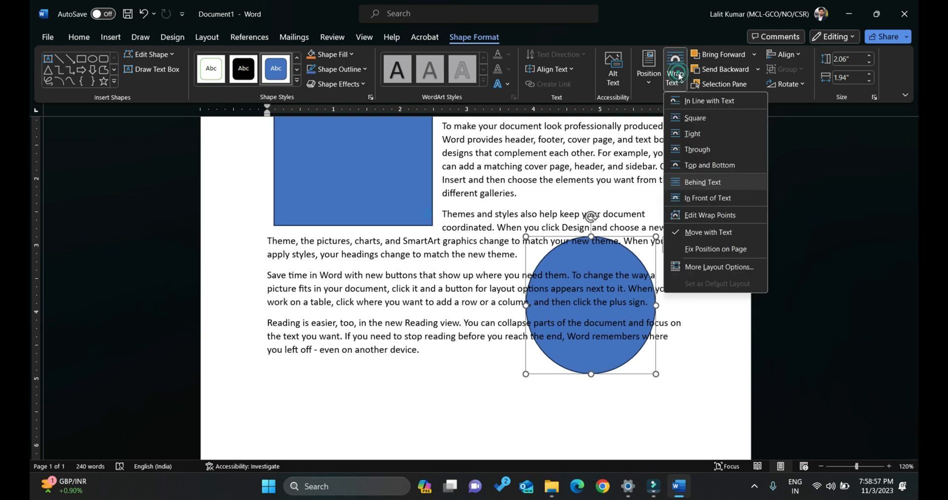
left_click(703, 198)
left_click_drag(612, 244, 626, 199)
scroll(636, 172, "up", 2)
left_click_drag(634, 234, 630, 175)
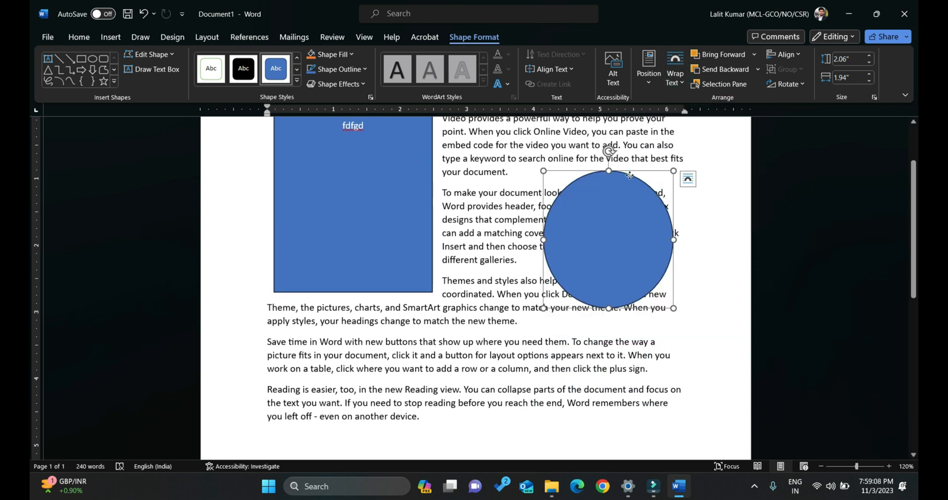
left_click(630, 174)
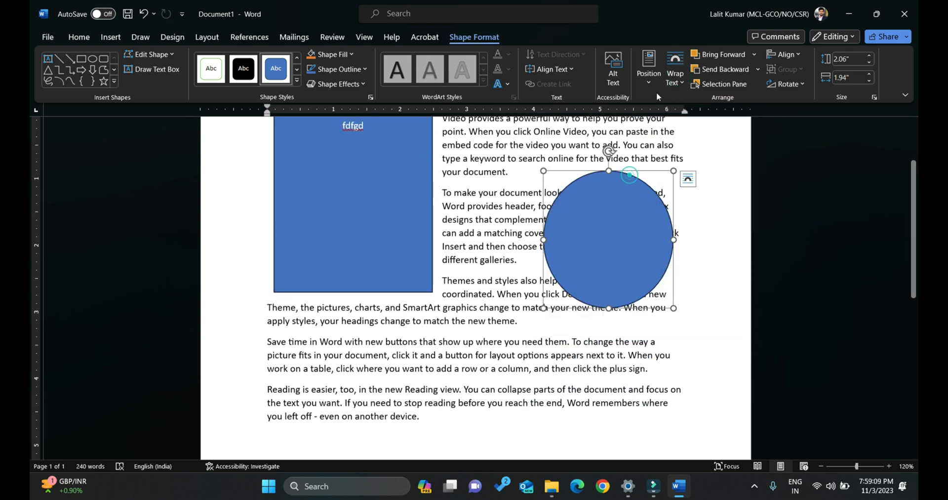
Edit the oval's wrap points, pulling one from its left edge outward into the second paragraph's text.
left_click(675, 75)
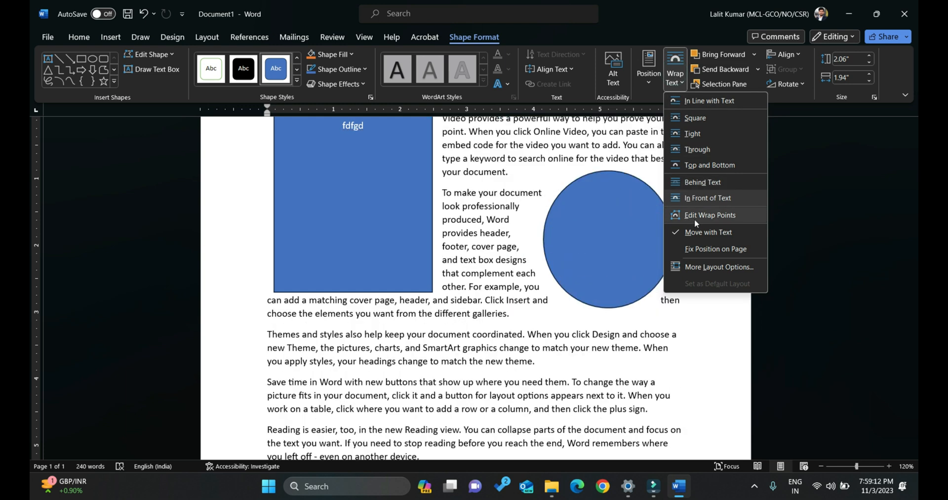
left_click(694, 215)
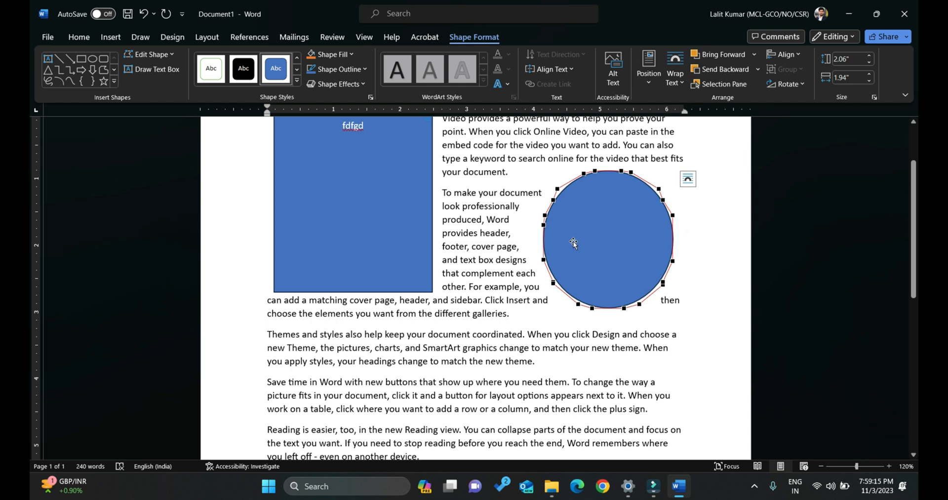
left_click(542, 259)
left_click_drag(542, 259, 475, 267)
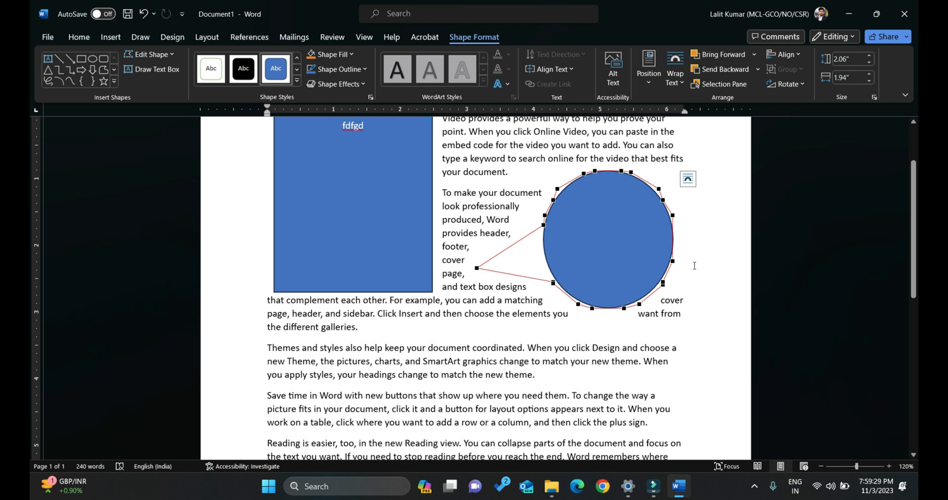
left_click(694, 266)
Move the oval out of the text into the blank area below the last paragraph, near the left margin.
left_click(603, 252)
mouse_move(603, 253)
left_mouse_down()
mouse_move(560, 251)
mouse_move(607, 244)
left_mouse_up()
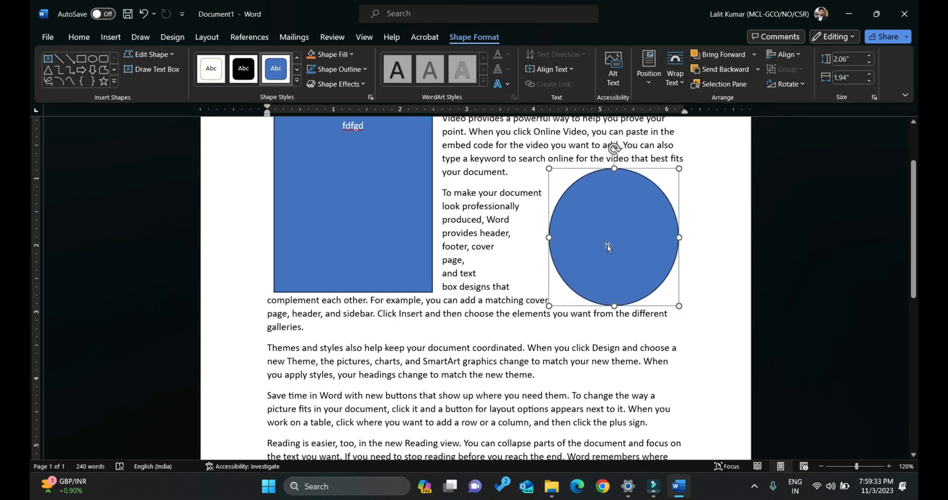
left_click(679, 85)
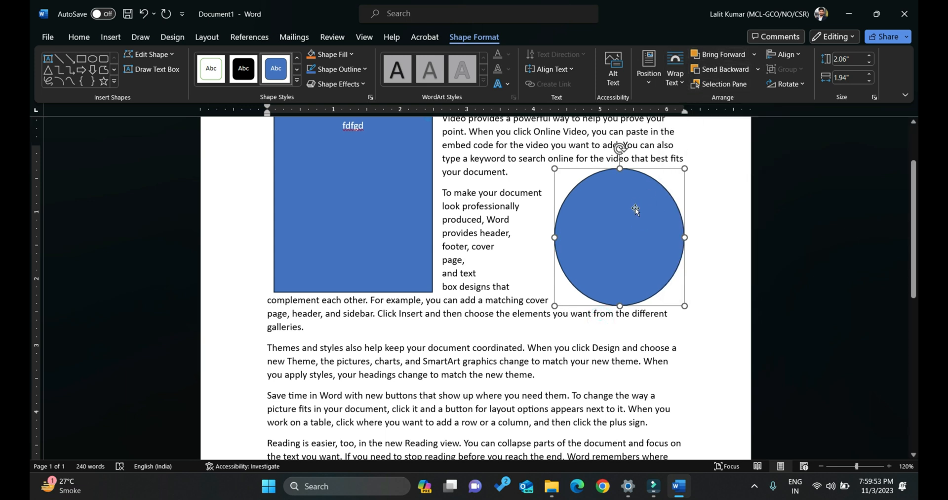
scroll(637, 209, "up", 1)
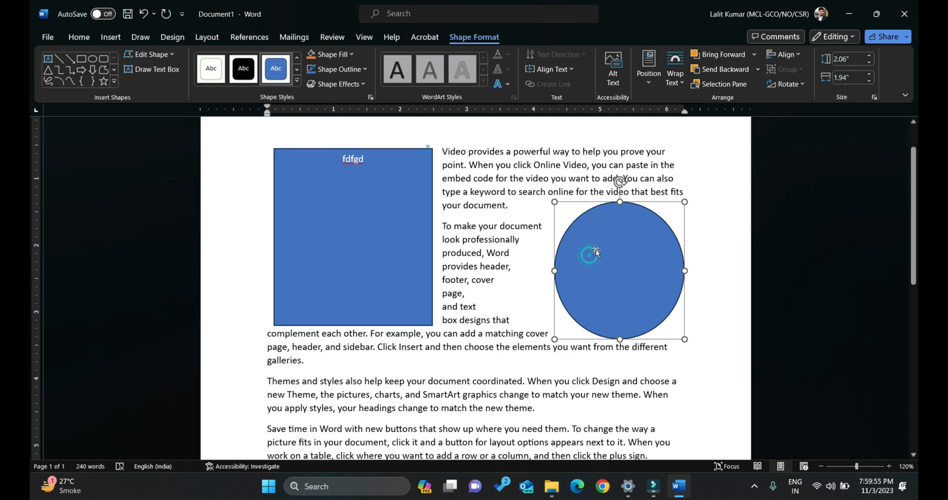
scroll(588, 257, "down", 5)
left_click_drag(598, 168, 375, 388)
scroll(396, 250, "down", 4)
left_click_drag(384, 240, 324, 355)
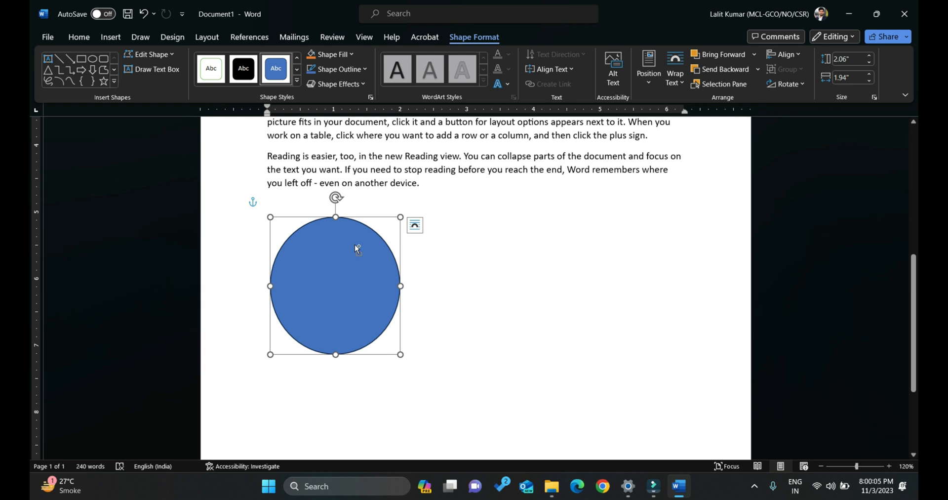
Duplicate the oval twice and arrange the copies to overlap the original, one up to the right and one below.
key("ctrl+d")
key("ctrl+d")
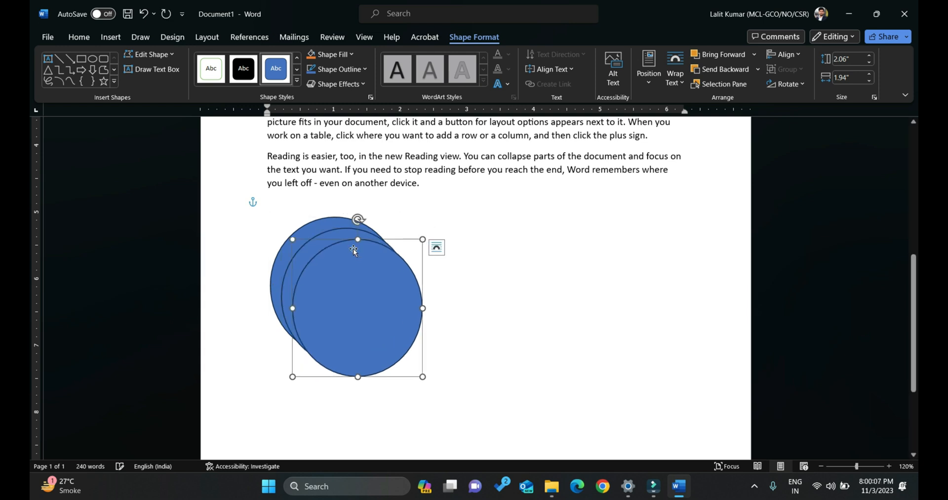
left_click_drag(366, 248, 422, 206)
left_click_drag(317, 286, 346, 339)
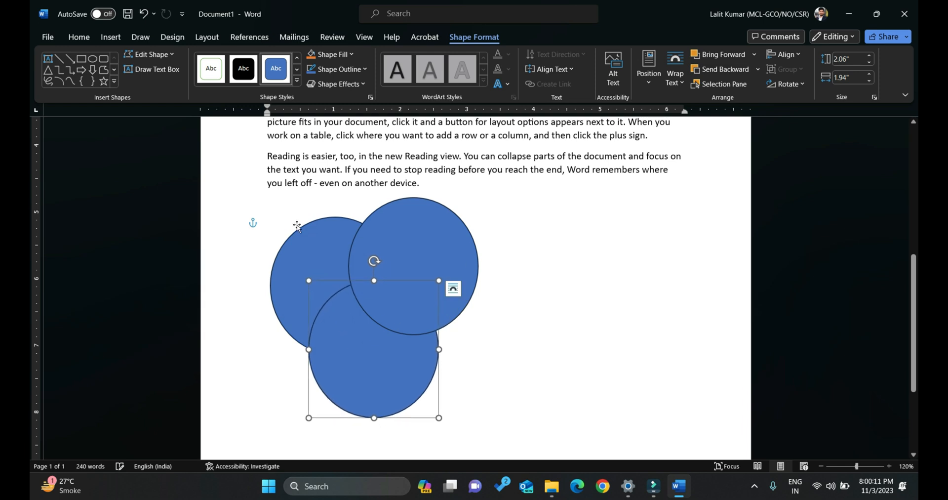
Fill the lower oval with orange and apply the green filled theme style to the upper-right oval.
left_click(328, 54)
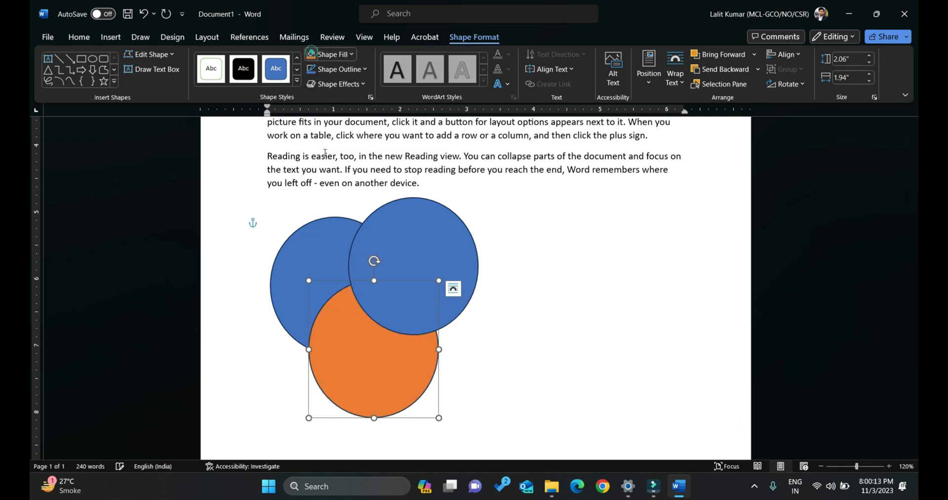
left_click(424, 250)
left_click(297, 80)
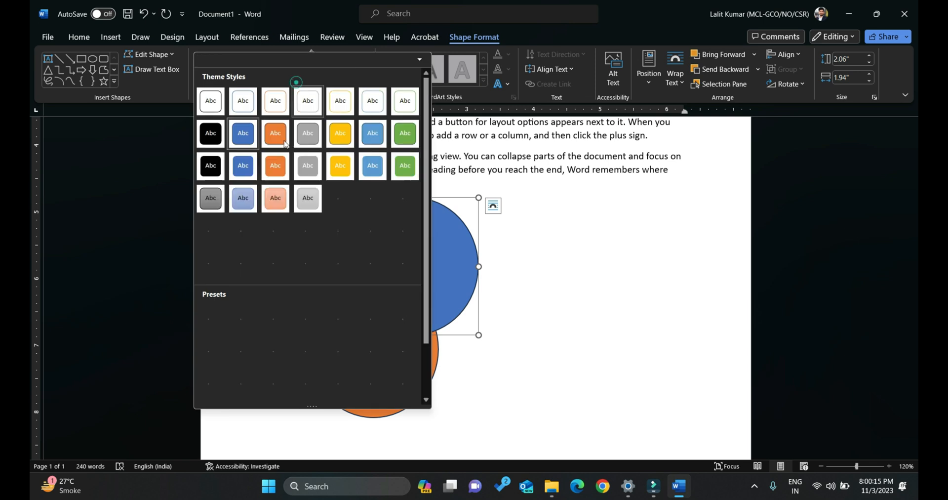
left_click(370, 138)
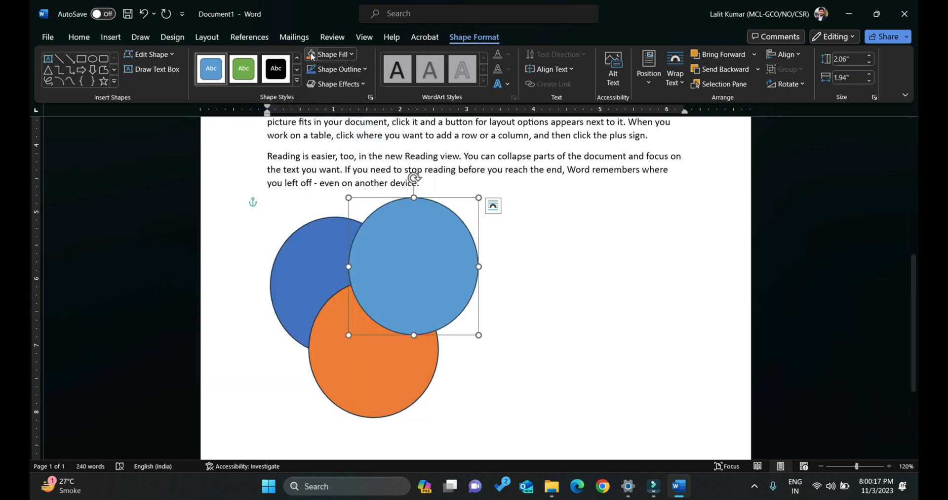
left_click(296, 81)
left_click(405, 133)
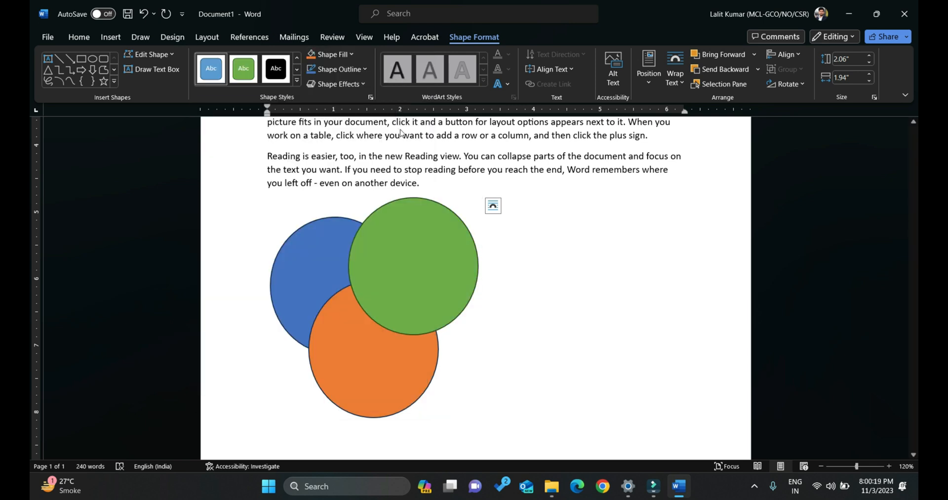
left_click(559, 290)
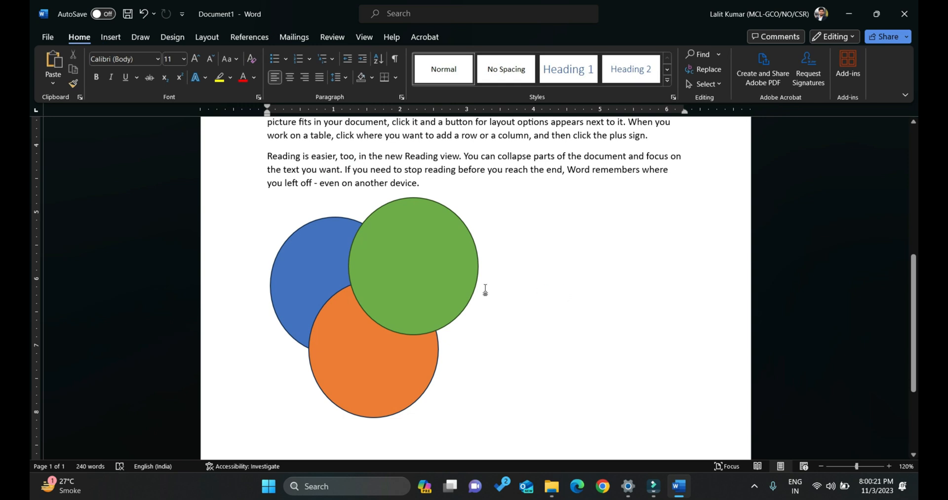
Select the blue, orange and green ovals in turn to compare their stacking, and shift the green one slightly left.
left_click(298, 259)
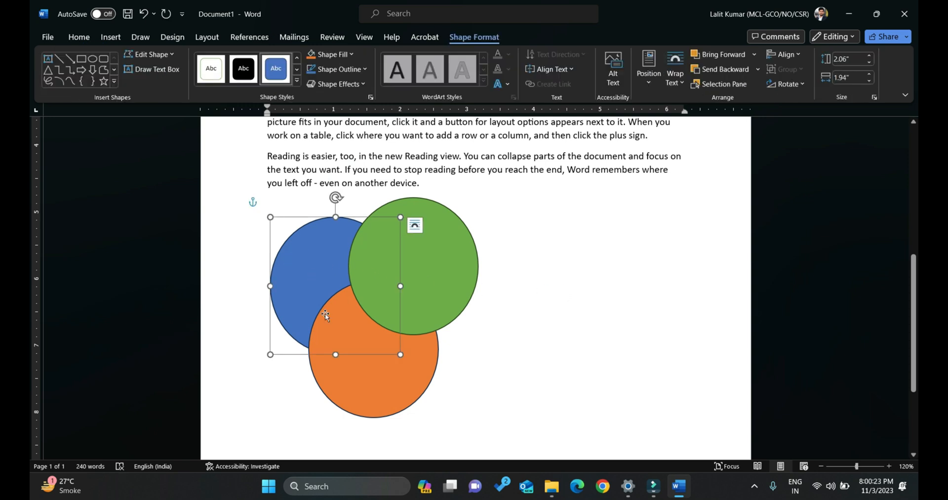
left_click(443, 232)
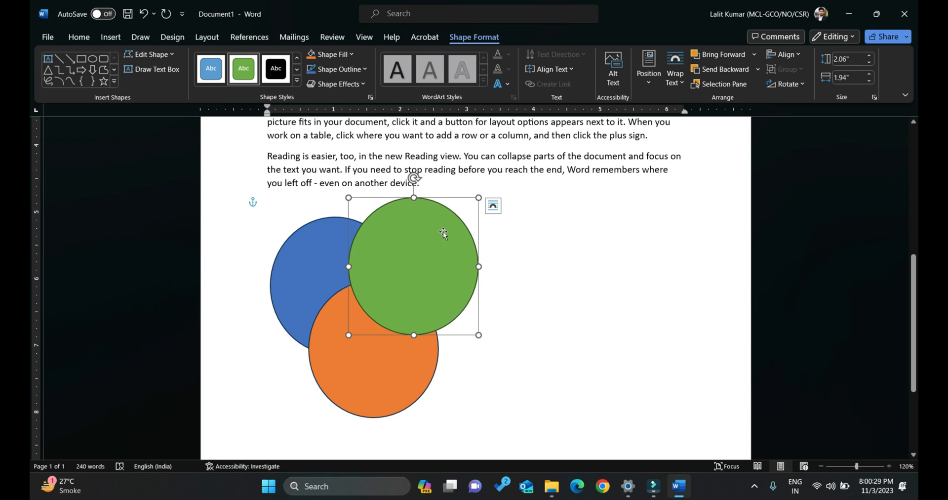
left_click(300, 260)
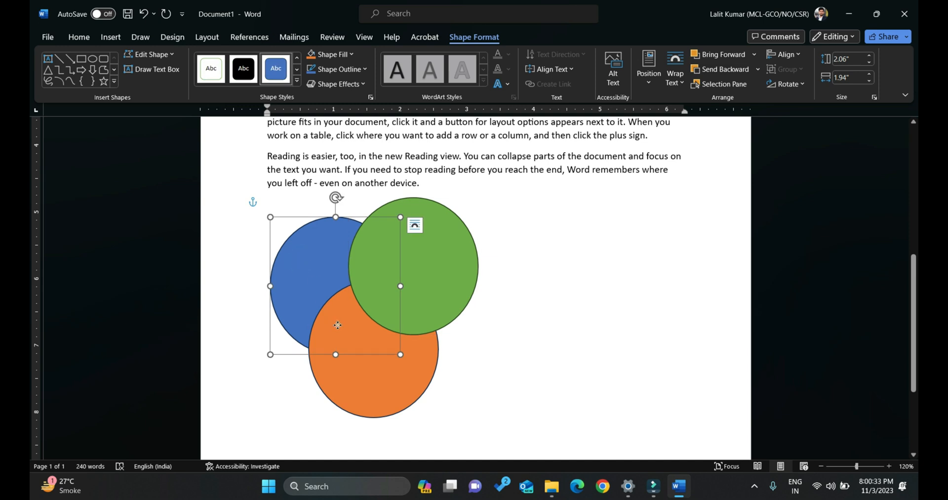
left_click(338, 325)
left_click(408, 242)
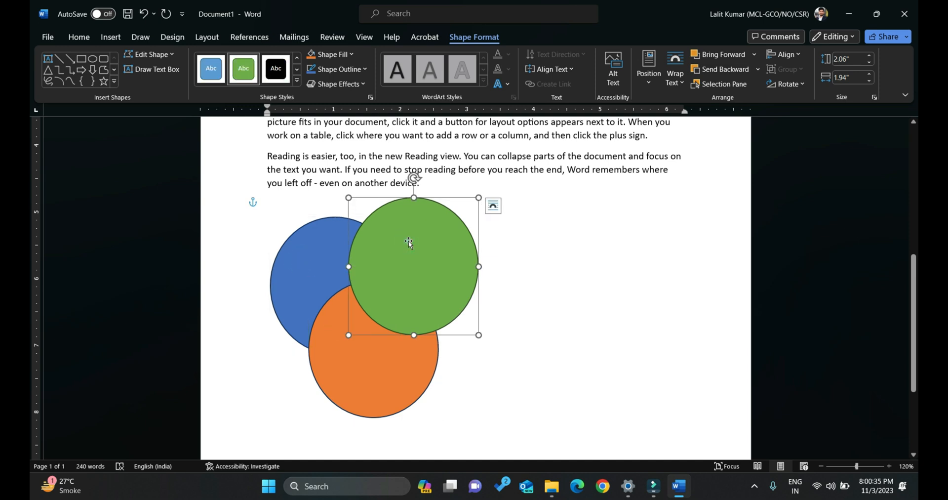
left_click_drag(407, 241, 403, 243)
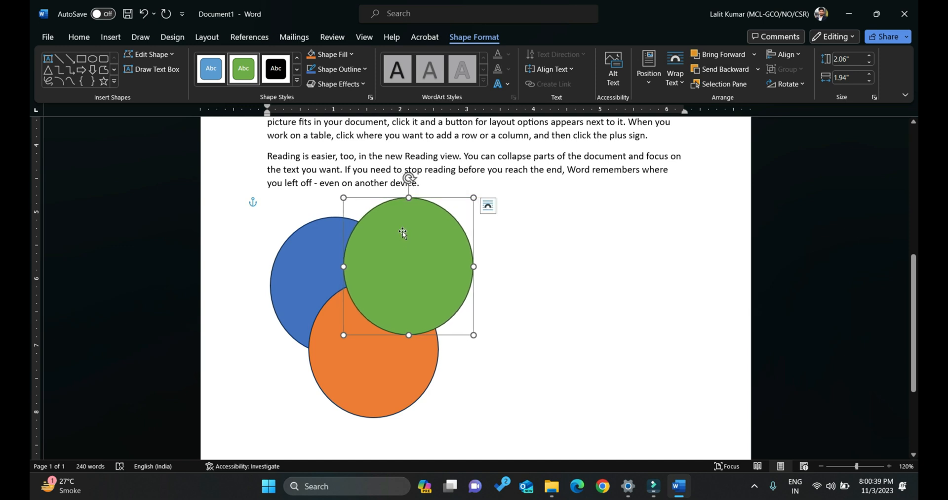
Bring the blue oval forward two layers, one at a time, and send it backward two layers again.
left_click(314, 281)
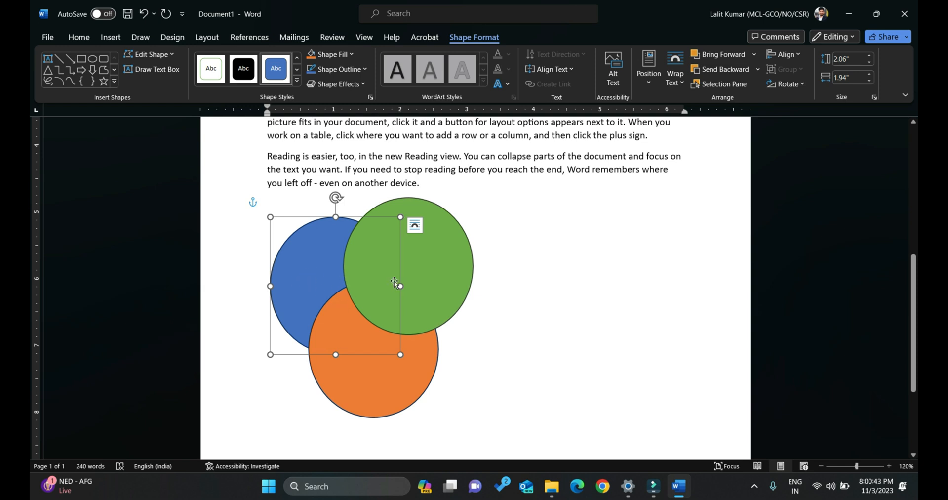
left_click(714, 55)
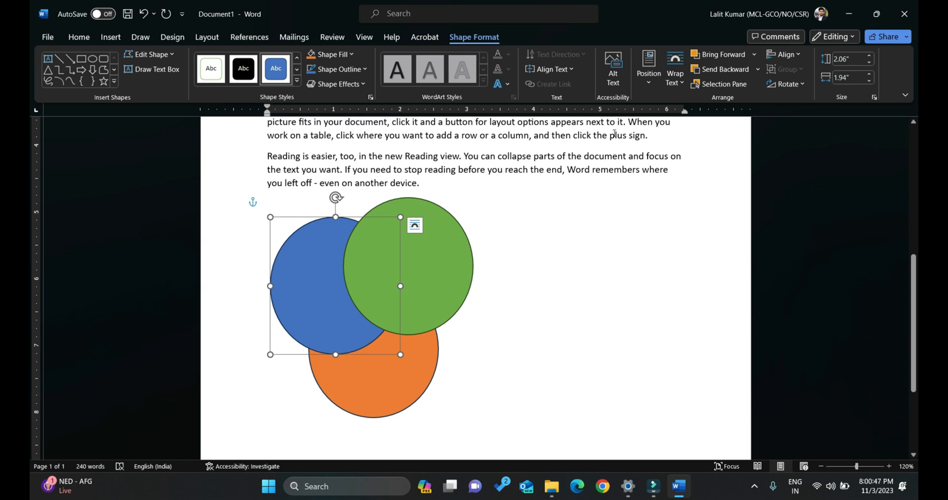
left_click(718, 55)
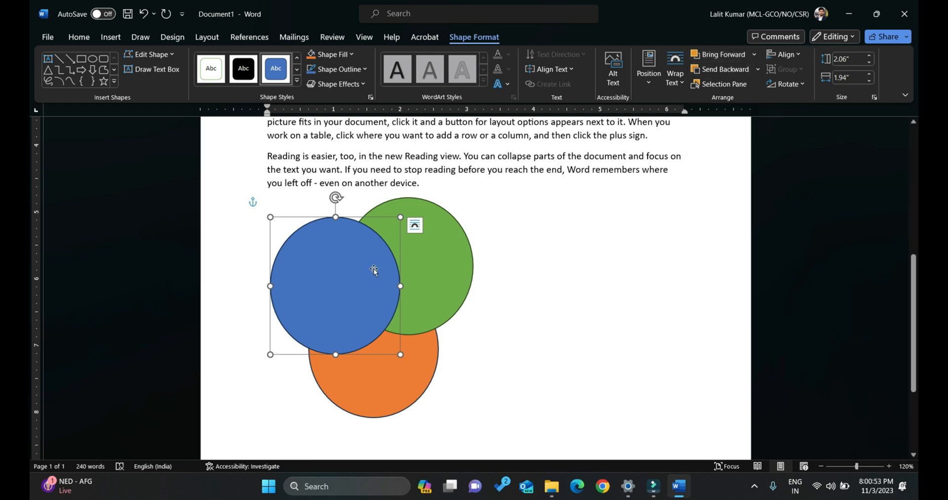
left_click(723, 70)
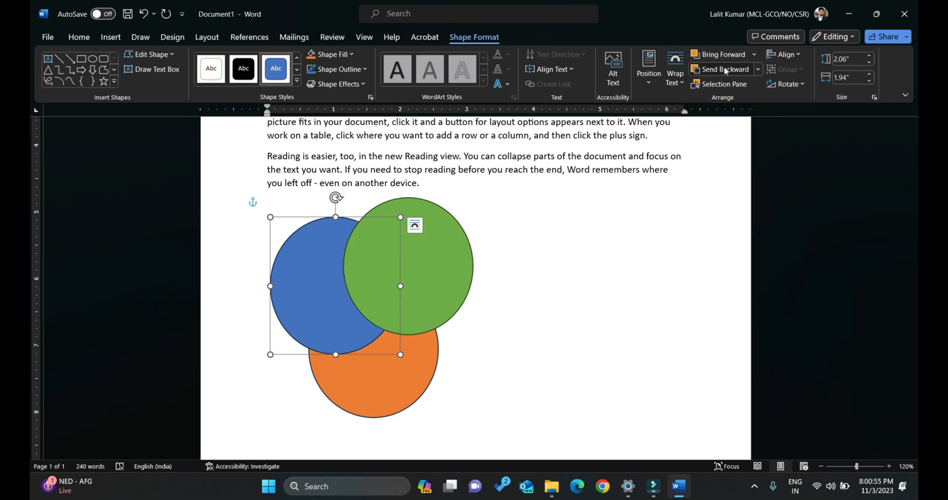
left_click(725, 70)
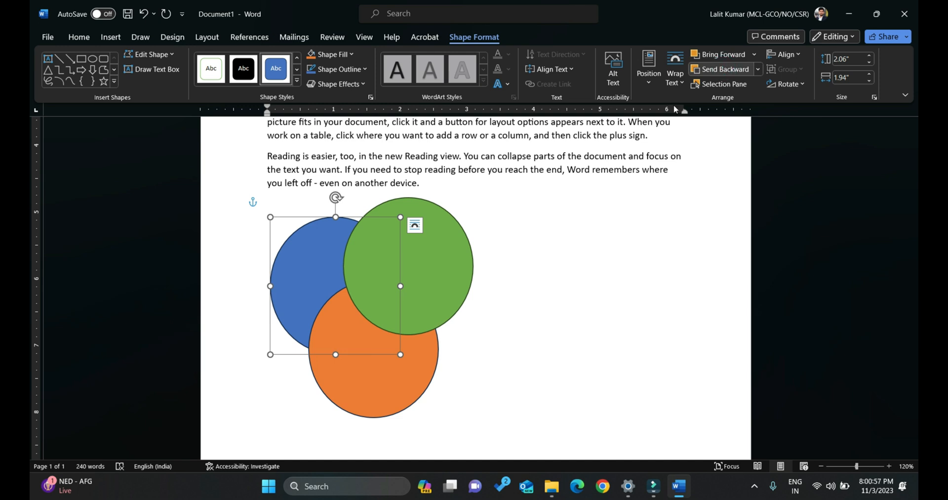
Bring the blue oval to the front of the overlapping ovals and shift it slightly up and left.
scroll(301, 255, "up", 6)
scroll(302, 253, "down", 4)
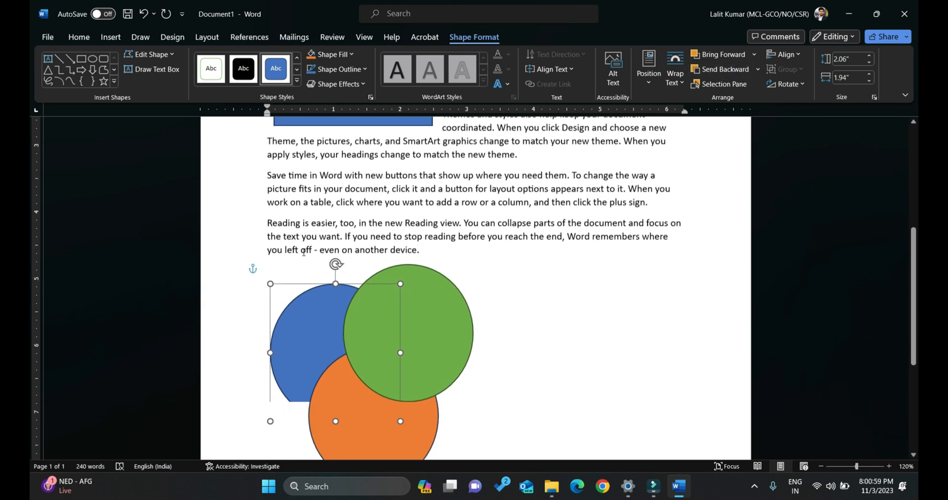
left_click_drag(306, 294, 304, 285)
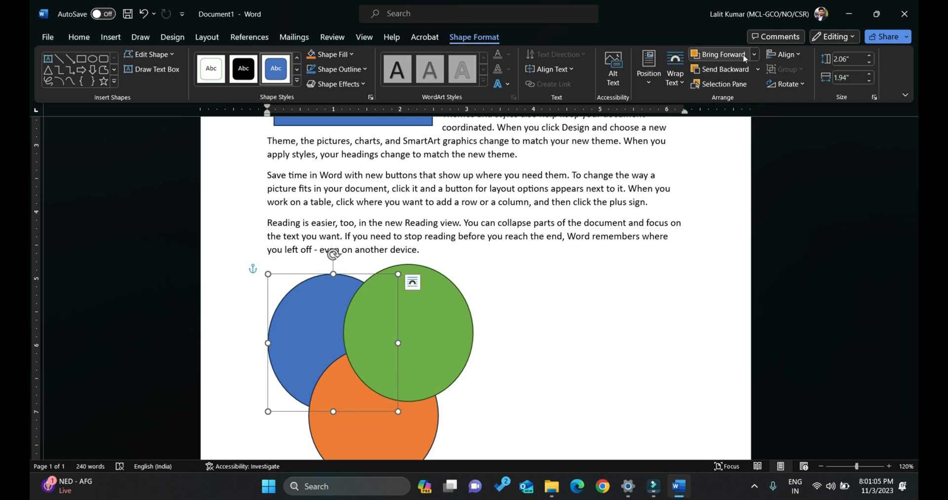
left_click(755, 54)
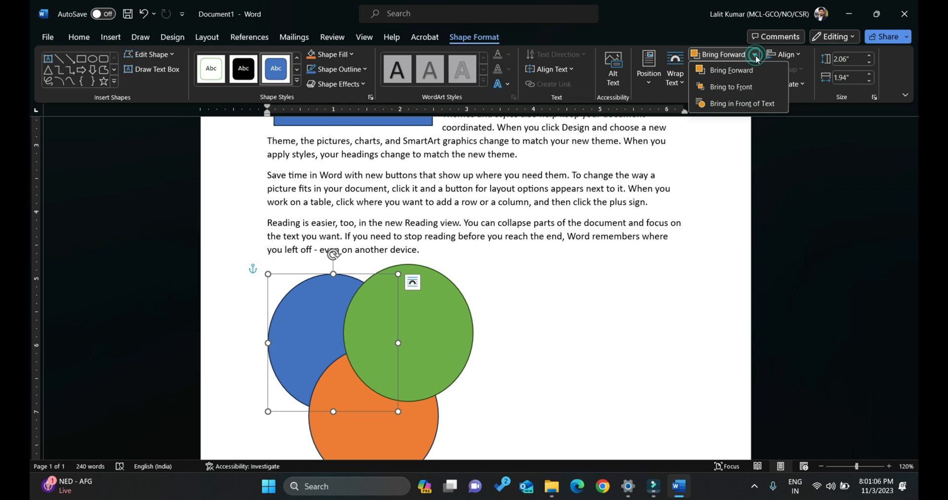
left_click(760, 87)
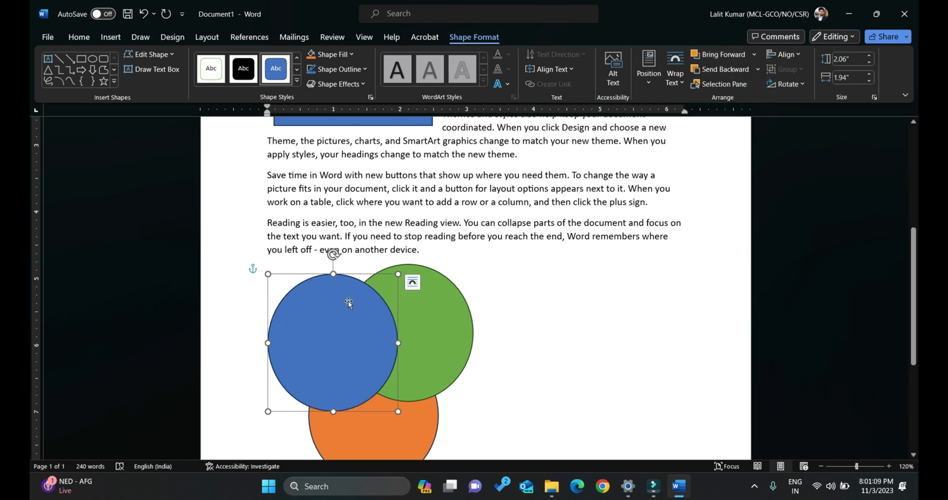
left_click_drag(360, 284, 348, 277)
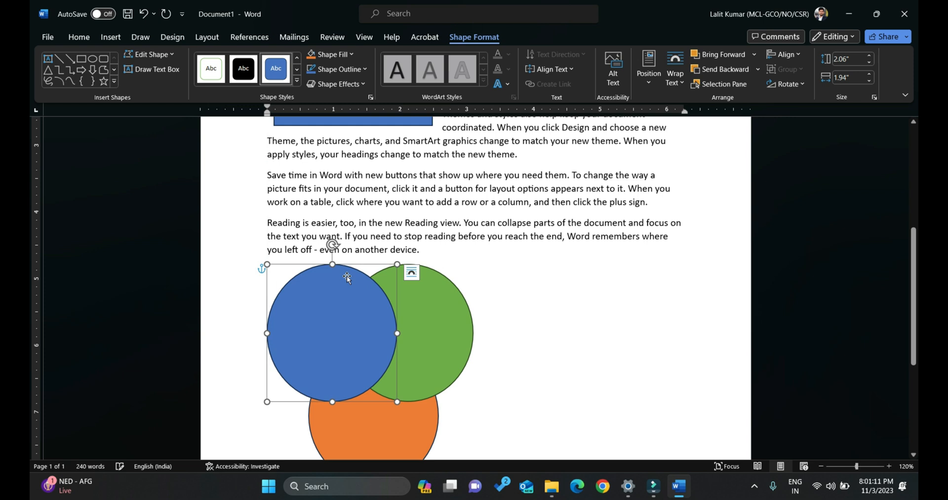
Bring the blue oval in front of the text and move it up onto the last two paragraphs.
left_click(757, 55)
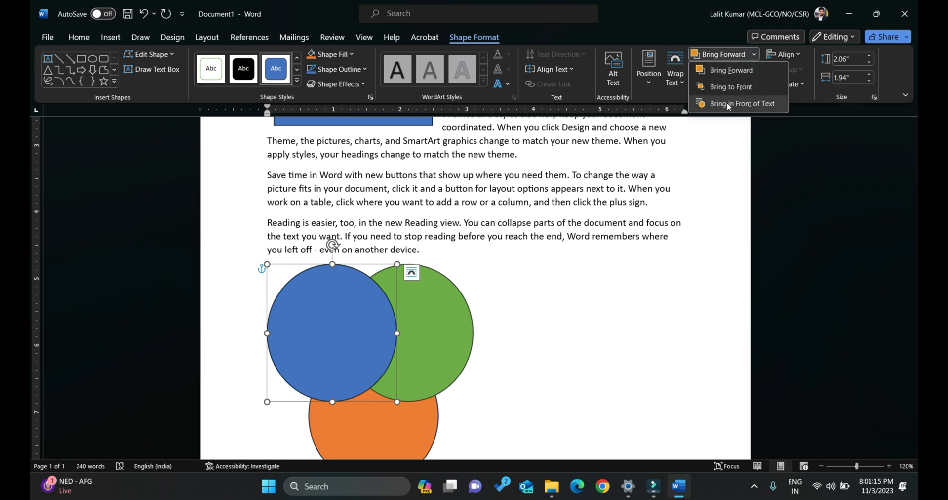
left_click(754, 103)
left_click_drag(360, 274, 475, 175)
Set the blue oval's text wrapping to In Front of Text and move it back so it overlaps the green oval.
left_click(676, 77)
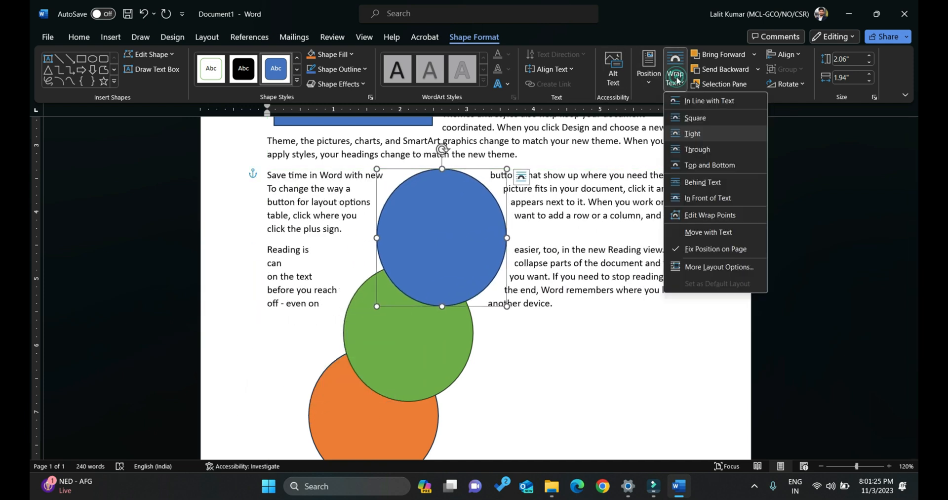
left_click(697, 197)
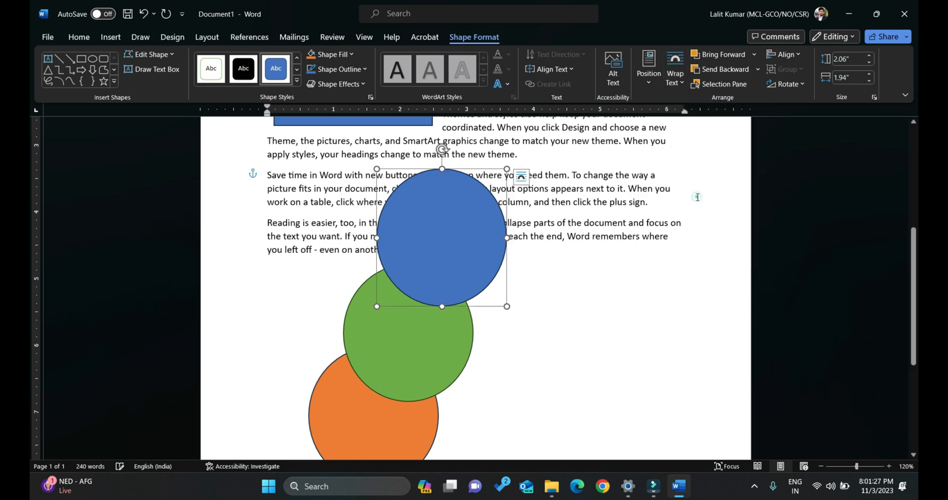
left_click_drag(491, 274, 367, 371)
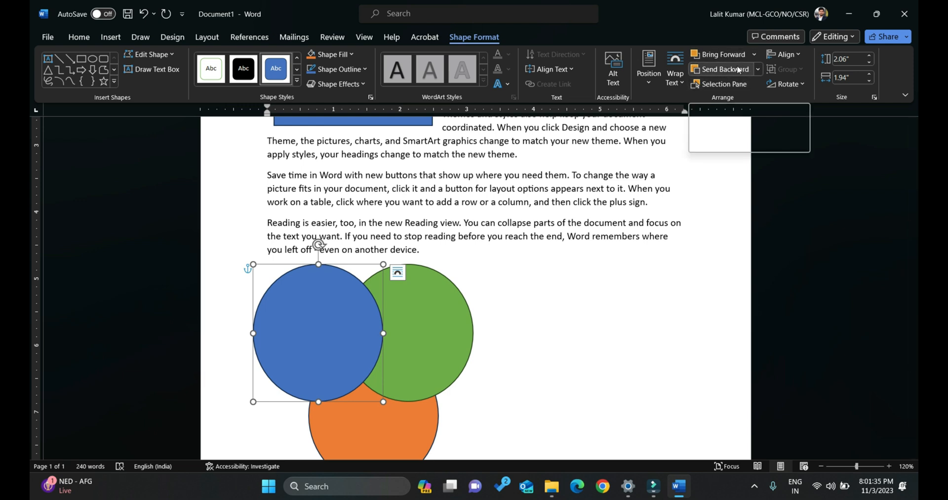
Review the Send Backward options and open the Selection pane to compare its entries with the shapes on the page.
left_click(756, 70)
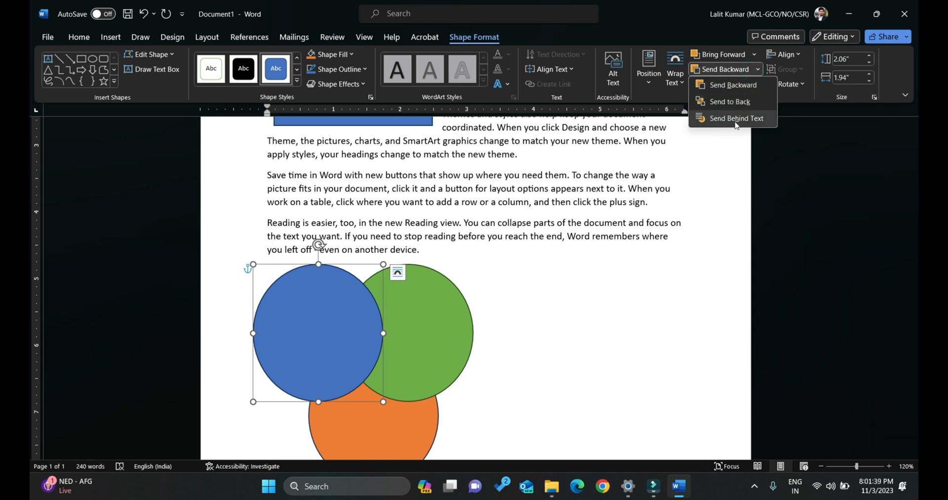
left_click(479, 313)
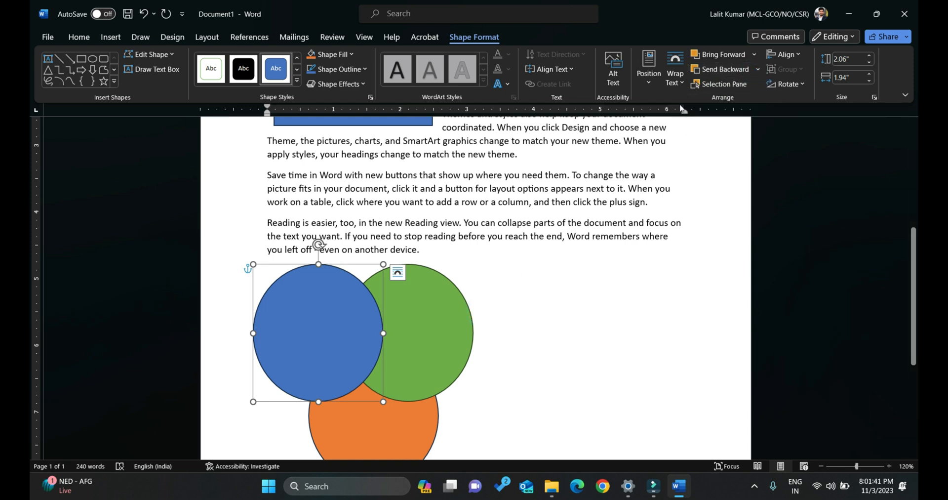
left_click(728, 87)
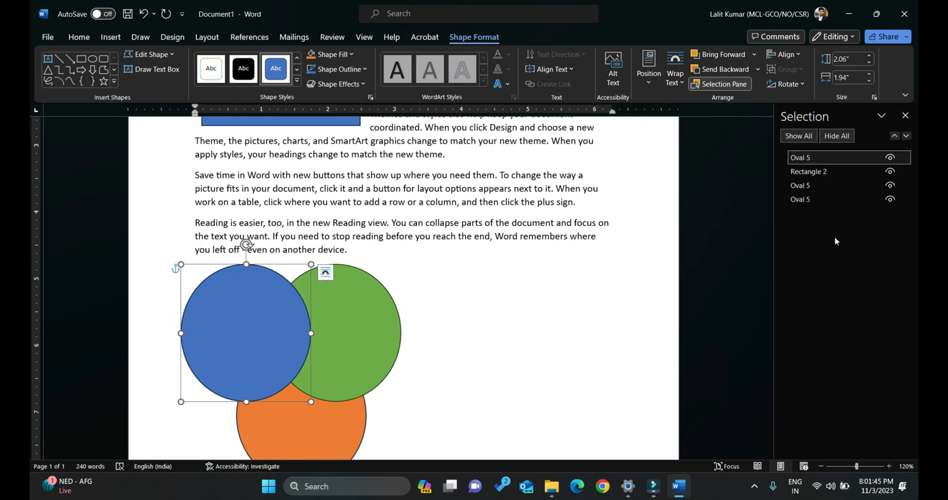
scroll(499, 259, "up", 5)
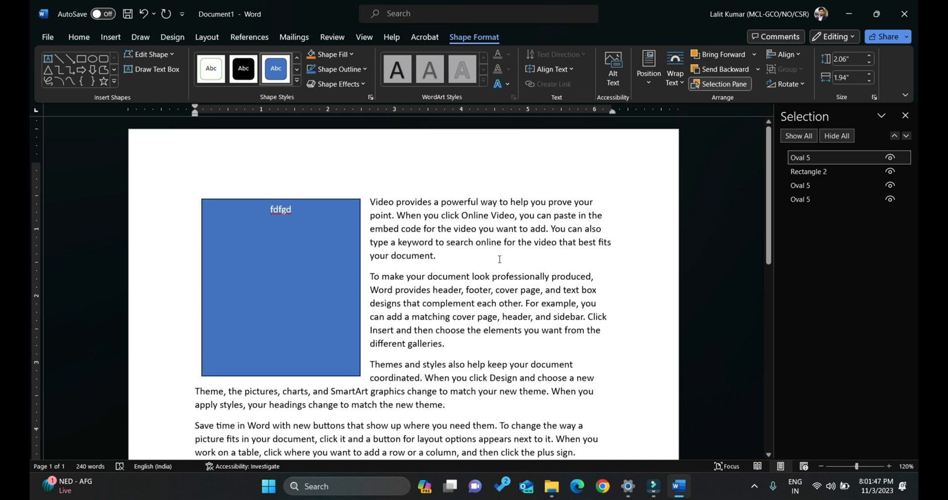
scroll(499, 259, "down", 5)
scroll(500, 259, "up", 5)
scroll(499, 259, "down", 5)
scroll(500, 258, "up", 5)
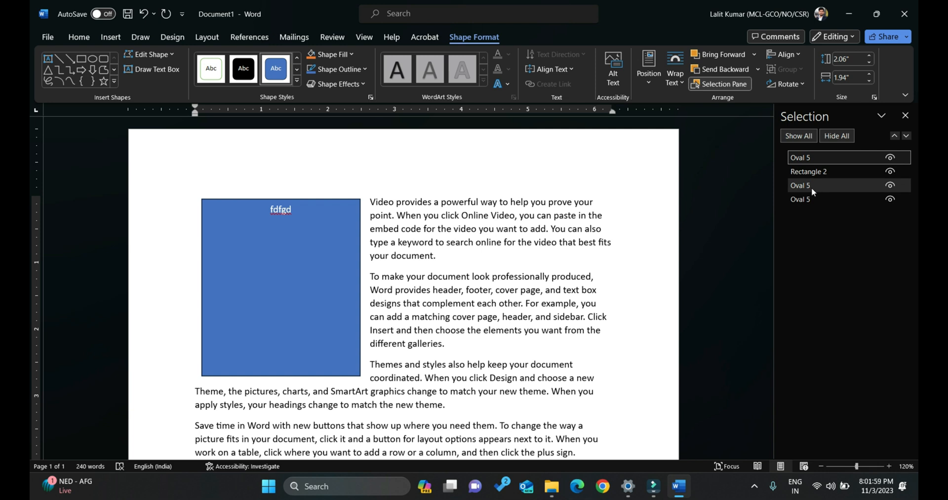
Select Rectangle 2 from the list of shapes, hide it, and show it again.
left_click(850, 170)
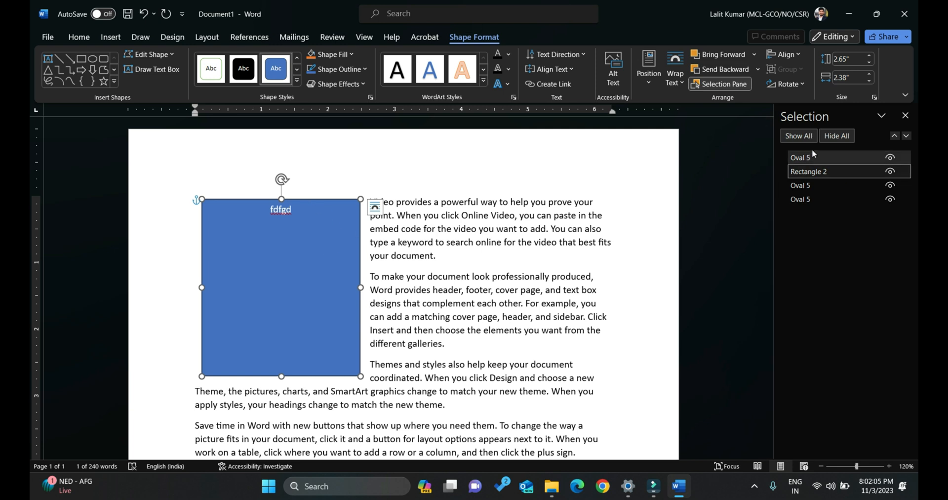
left_click(890, 171)
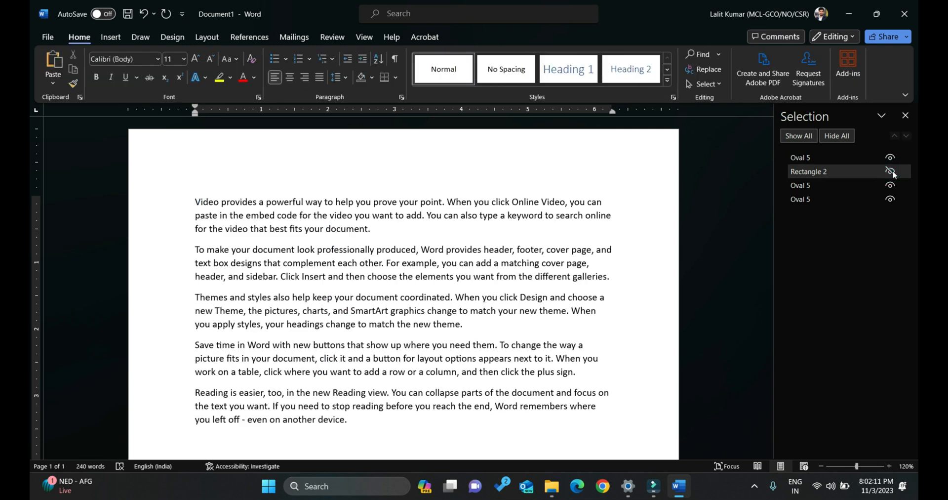
left_click(890, 171)
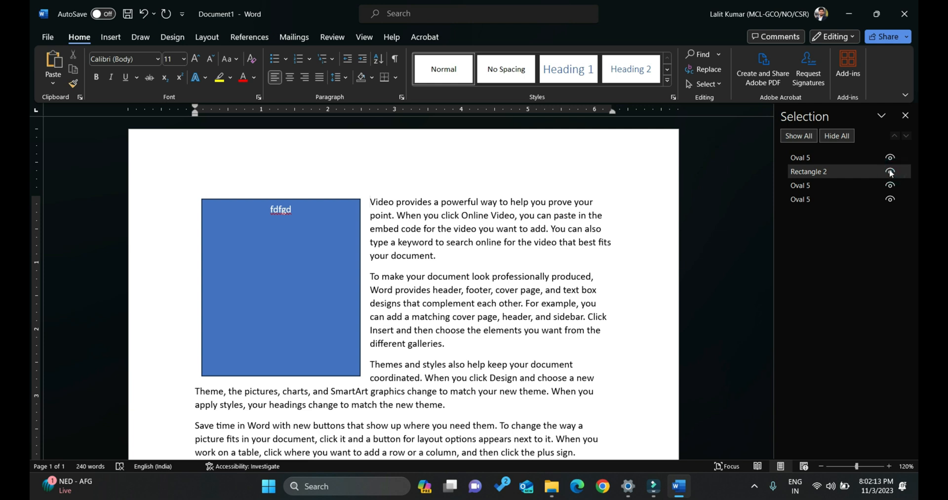
Select the large blue rectangle on the page to review its shape formatting options, and clear the selection.
scroll(498, 292, "down", 5)
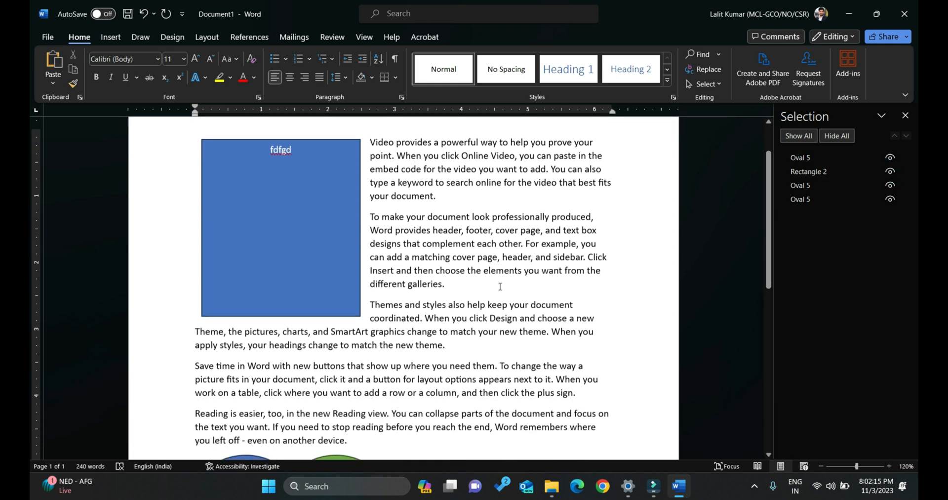
scroll(500, 286, "up", 4)
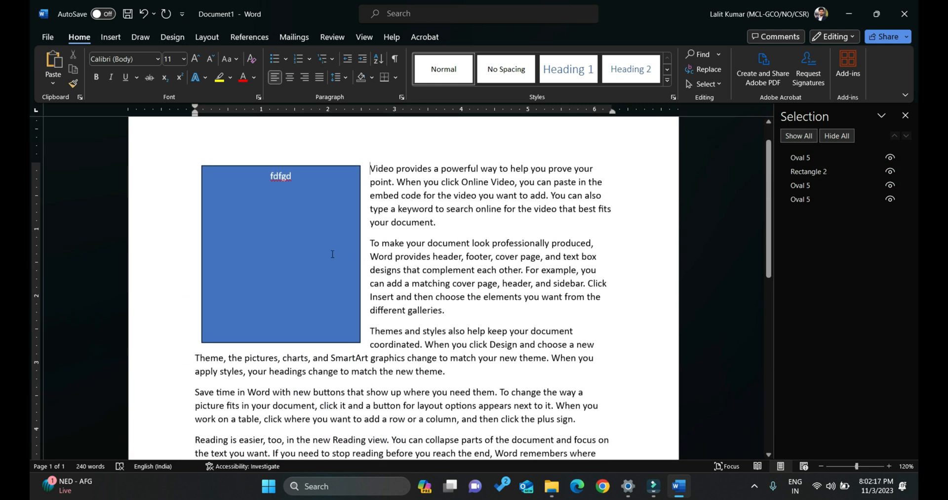
left_click(316, 252)
left_click(472, 36)
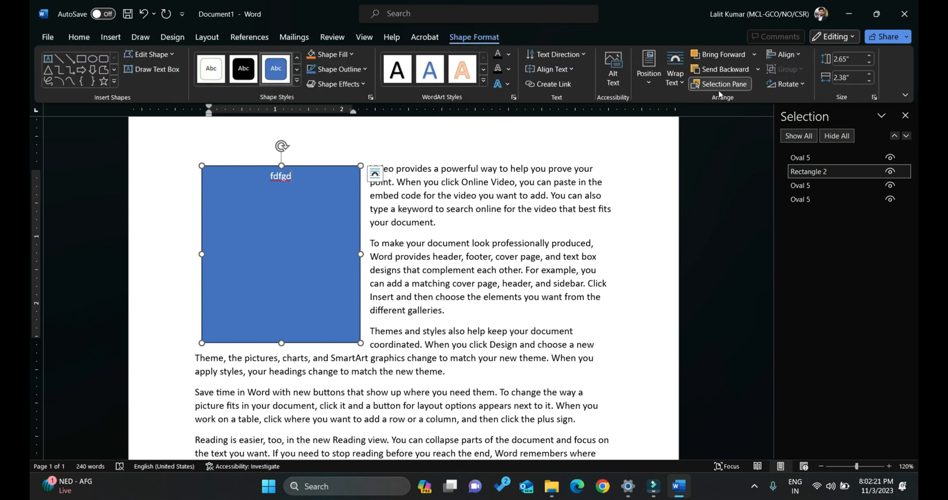
left_click(454, 226)
Delete the green, blue and orange ovals below the last paragraph.
scroll(463, 220, "down", 6)
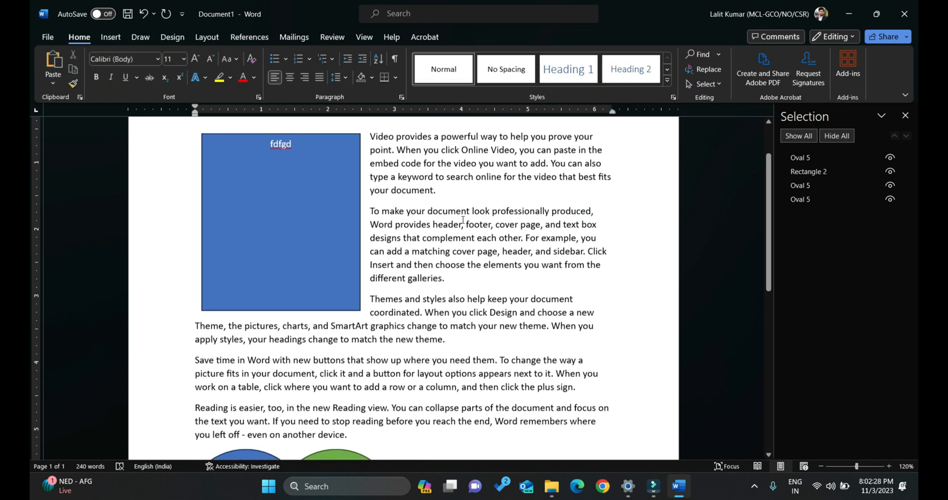
left_click(357, 284)
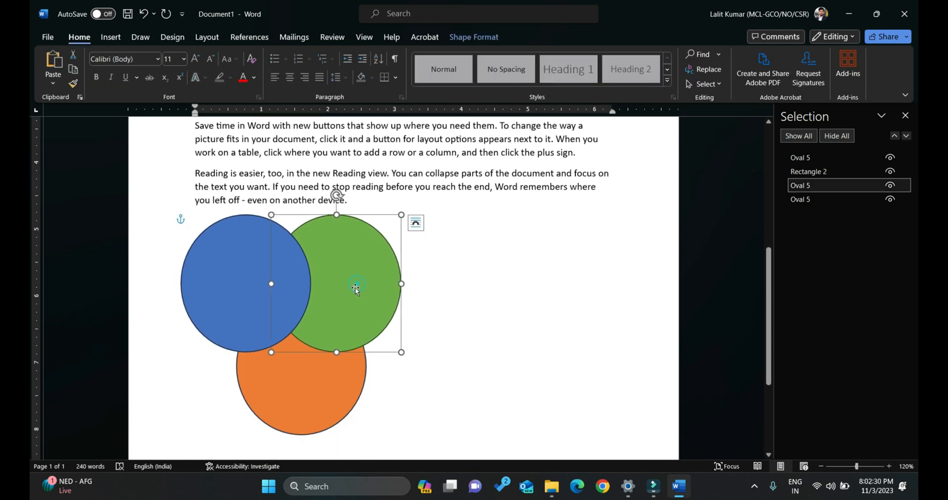
key("Delete")
left_click(257, 267)
key("Delete")
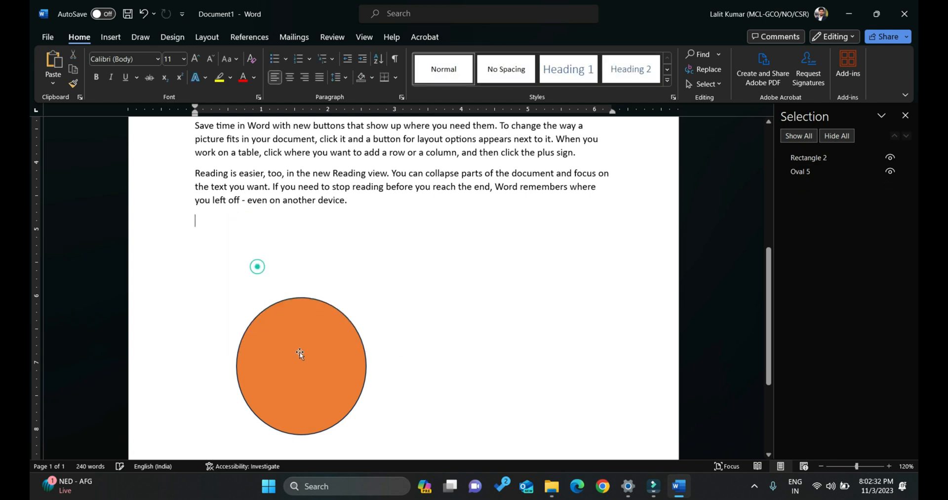
left_click(301, 354)
key("Delete")
Draw a tall narrow rectangle about 2.89" high and 0.21" wide below the last paragraph.
left_click(111, 37)
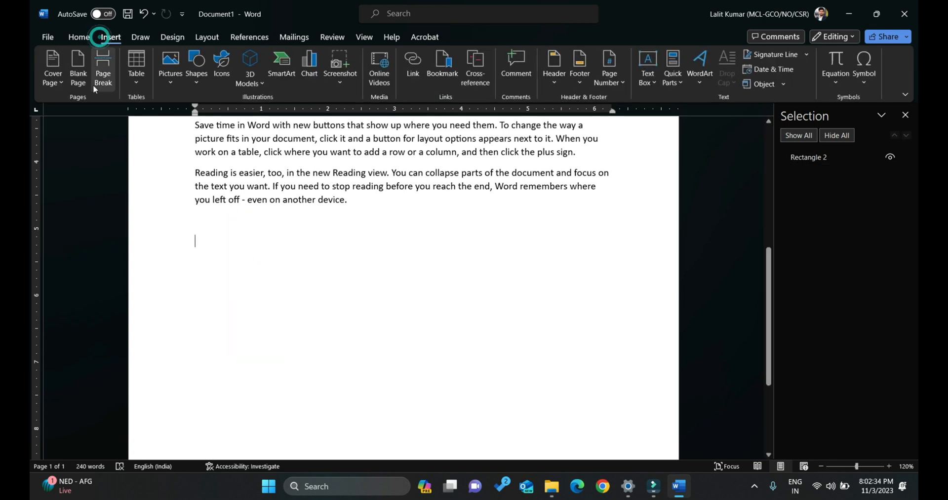
left_click(196, 69)
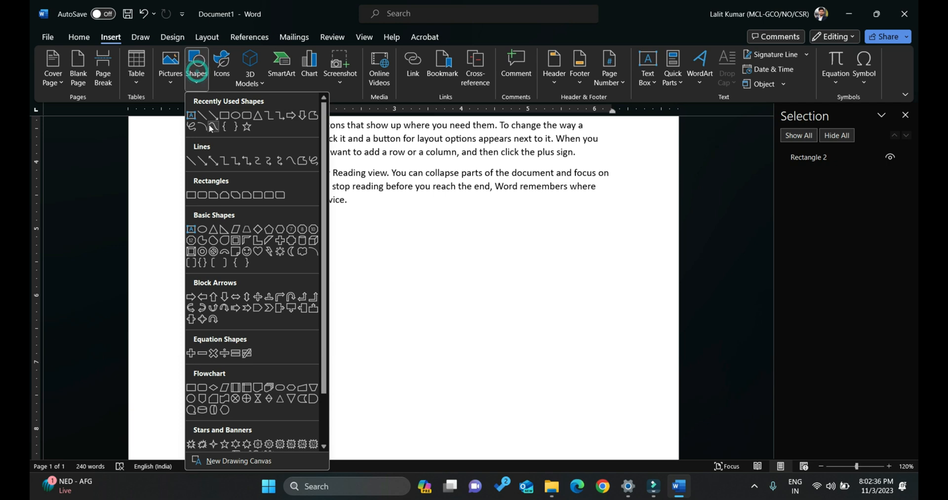
left_click(224, 115)
mouse_move(201, 228)
left_mouse_down()
mouse_move(254, 409)
mouse_move(216, 421)
left_mouse_up()
Duplicate the narrow rectangle seven times.
key("ctrl+d")
key("ctrl+d")
key("ctrl+d")
key("ctrl+d")
key("ctrl+d")
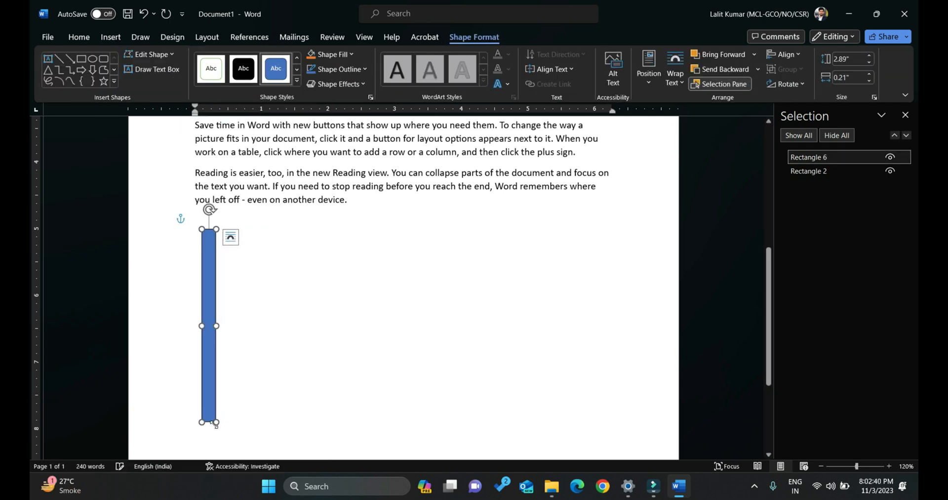
key("ctrl+d")
key("ctrl+d")
key("ctrl+d")
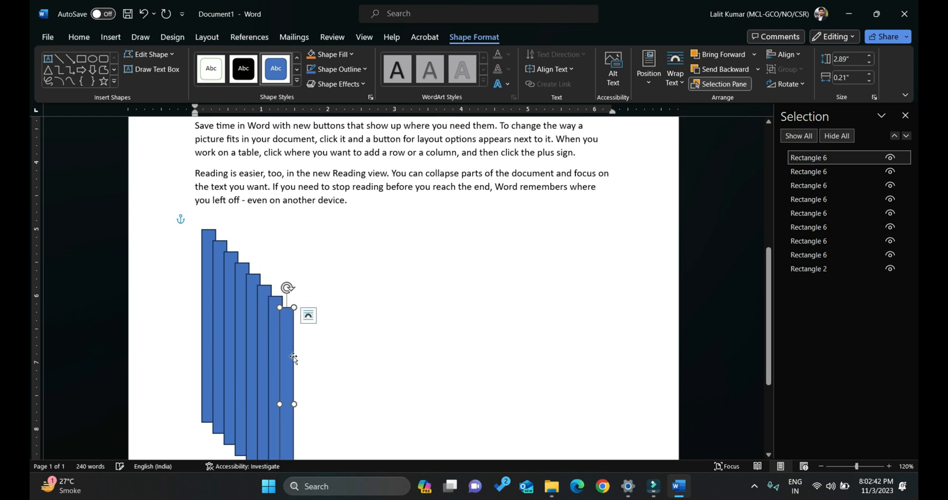
Spread the narrow rectangles across the page with uneven gaps and at different heights.
left_click_drag(292, 355, 392, 329)
left_click_drag(272, 329, 324, 294)
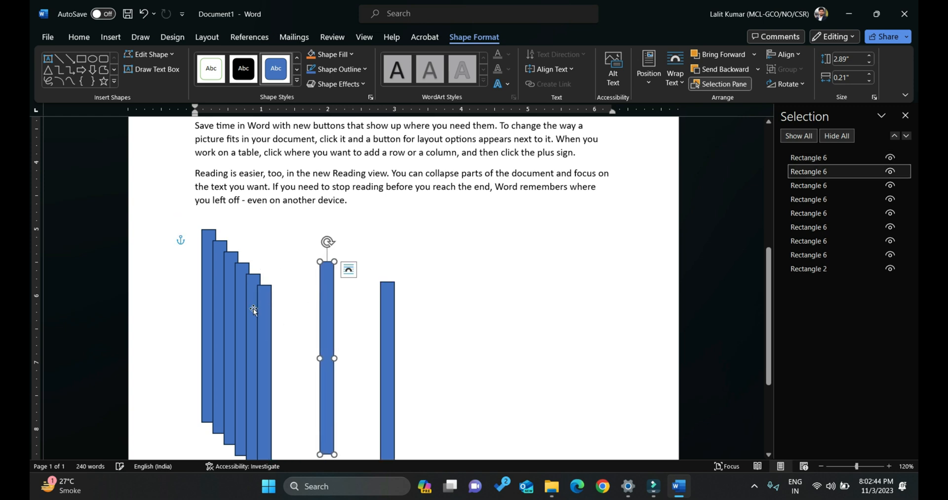
left_click_drag(263, 308, 291, 288)
left_click_drag(393, 290, 421, 285)
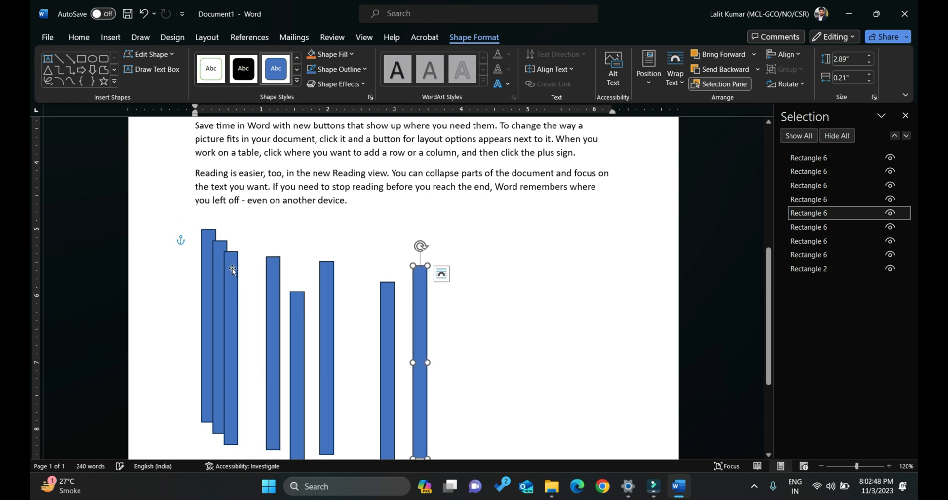
left_click_drag(233, 270, 483, 284)
mouse_move(230, 263)
left_mouse_down()
mouse_move(249, 268)
mouse_move(218, 263)
mouse_move(233, 268)
mouse_move(231, 252)
left_mouse_up()
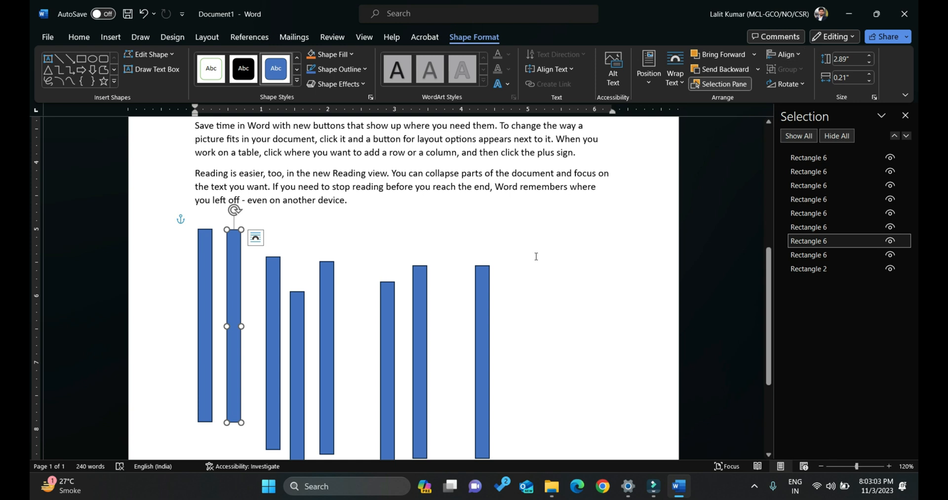
Select all eight narrow rectangles together with the Select Objects tool, leaving out the large rectangle.
scroll(536, 256, "down", 2)
scroll(537, 261, "down", 2)
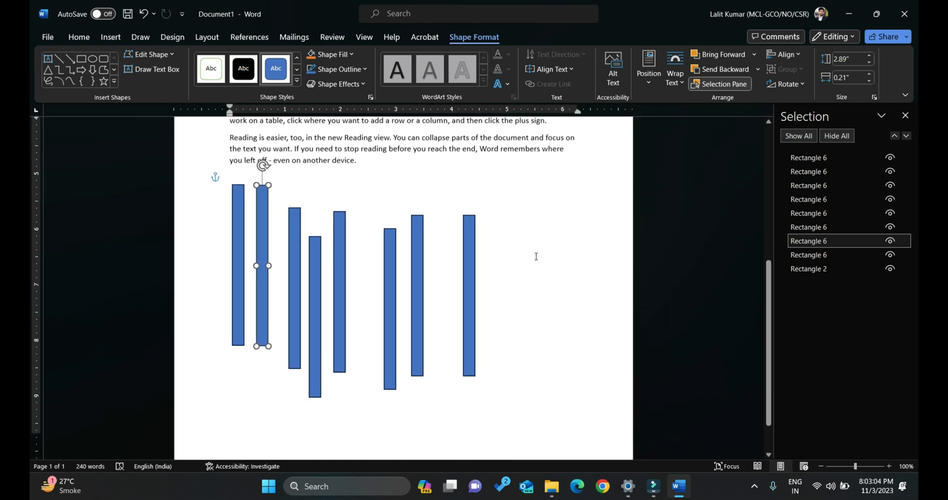
left_click(805, 292)
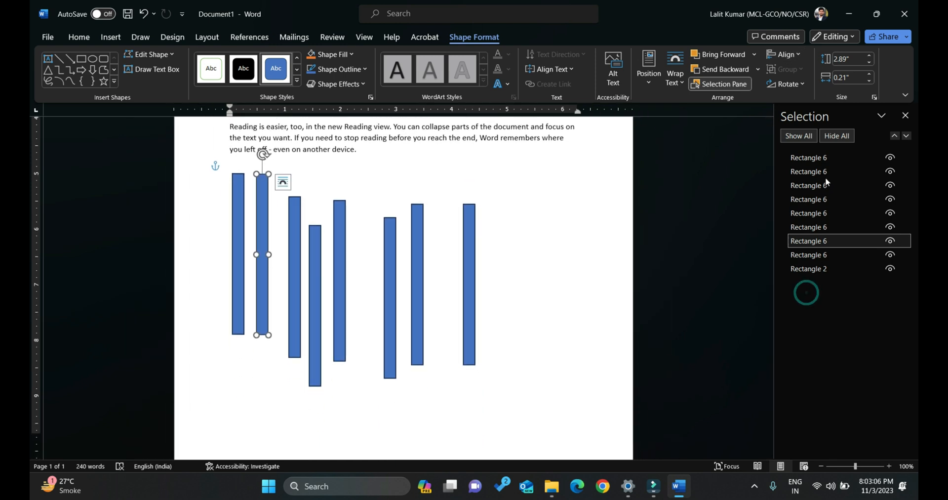
left_click(77, 40)
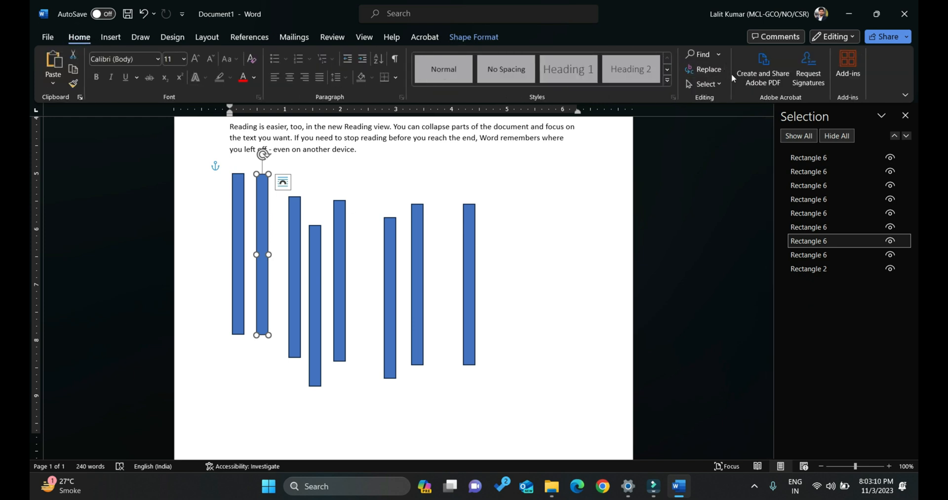
left_click(710, 84)
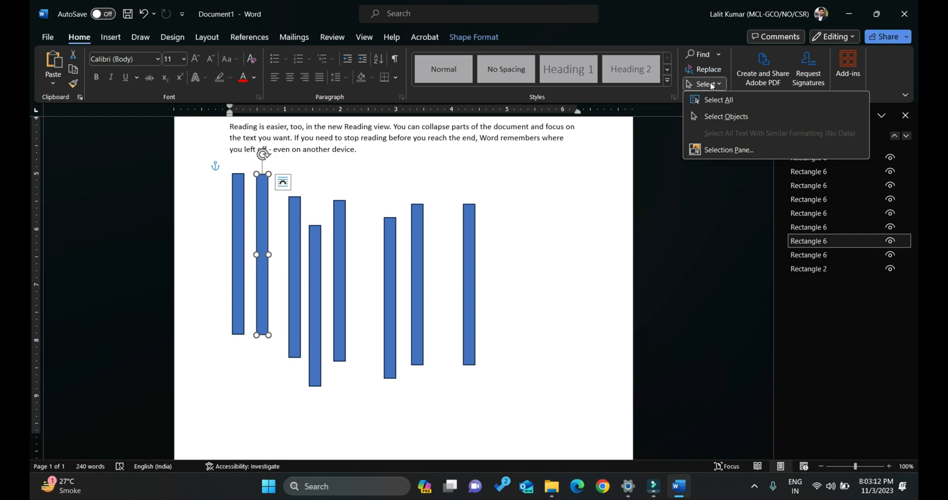
left_click(725, 116)
left_click_drag(525, 161, 199, 410)
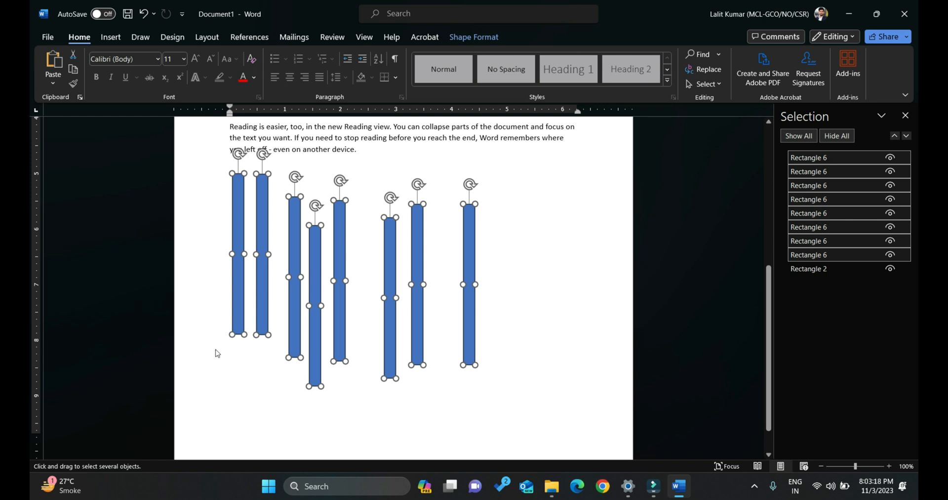
Align the top edges of the eight selected narrow rectangles.
scroll(500, 254, "up", 5)
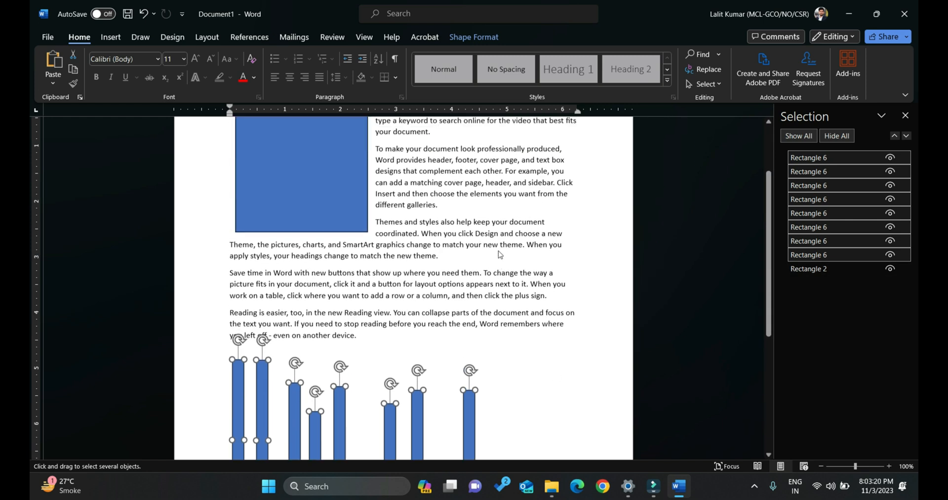
scroll(499, 254, "down", 4)
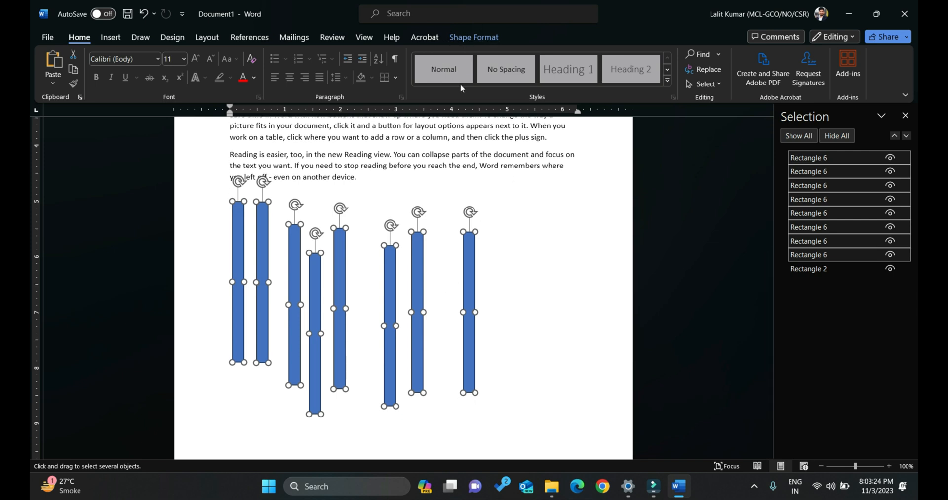
left_click(473, 37)
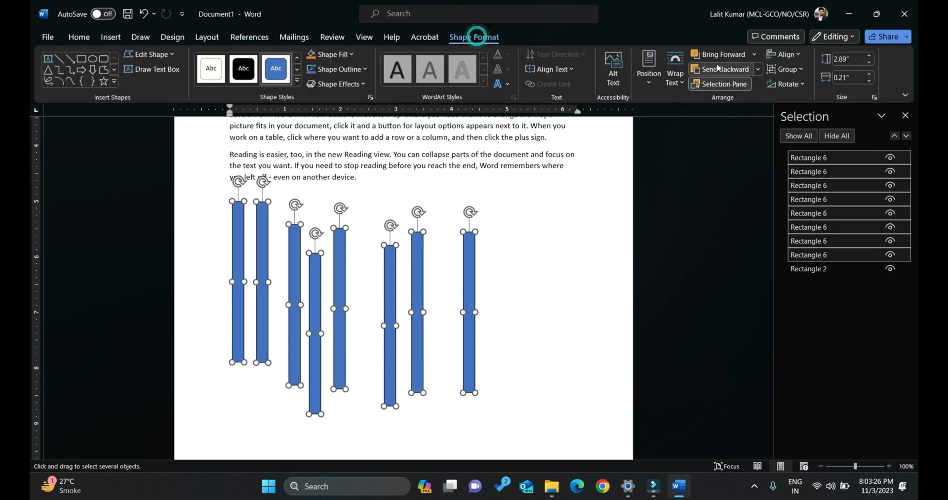
left_click(787, 55)
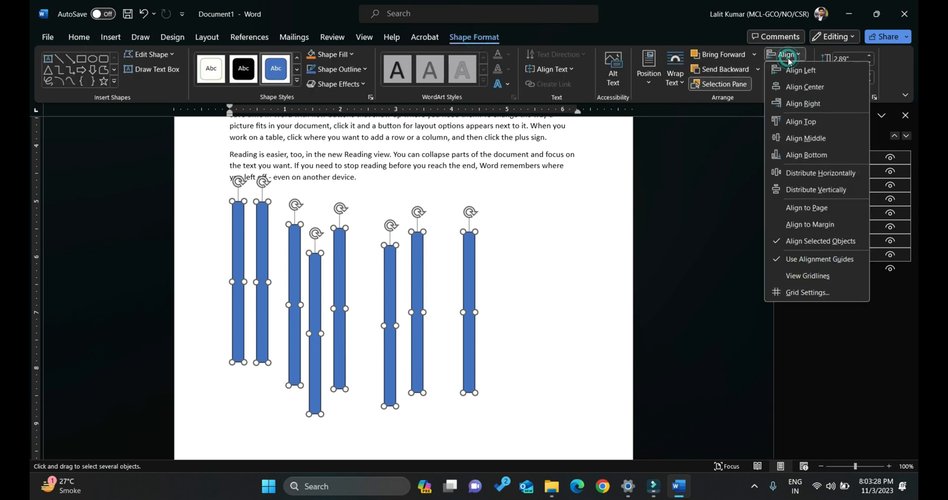
left_click(831, 121)
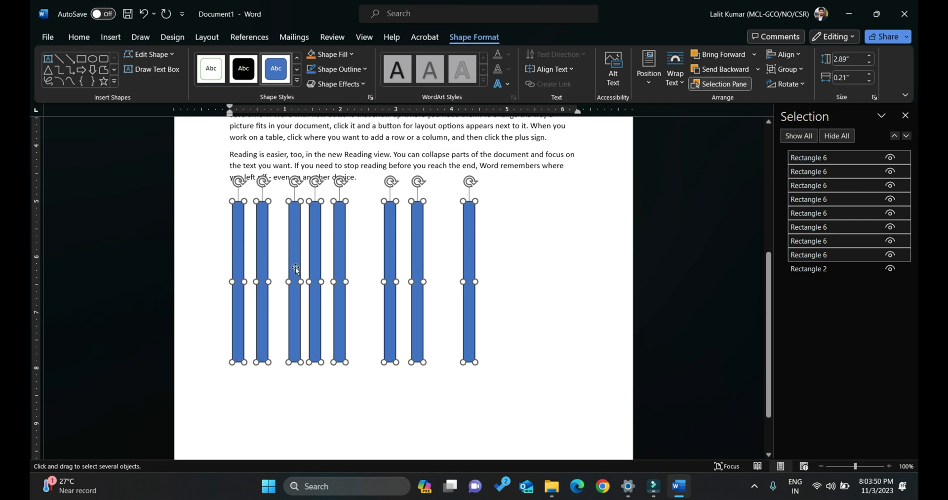
Distribute the eight narrow rectangles horizontally with equal gaps and shift the whole set slightly down.
left_click(785, 55)
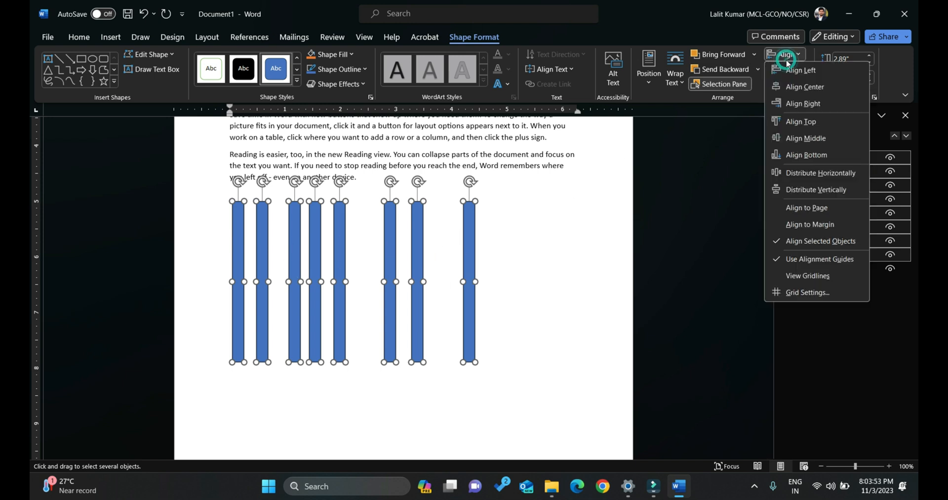
left_click(807, 174)
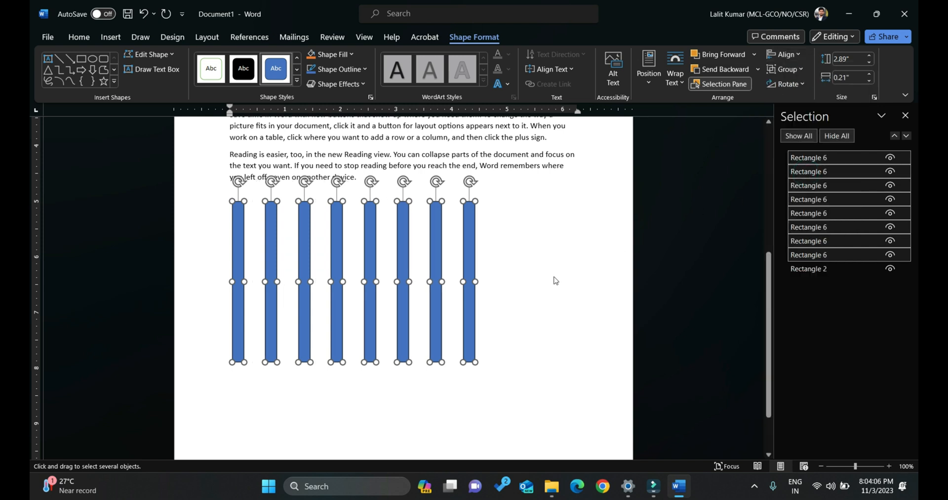
mouse_move(271, 226)
left_mouse_down()
mouse_move(270, 248)
mouse_move(270, 236)
left_mouse_up()
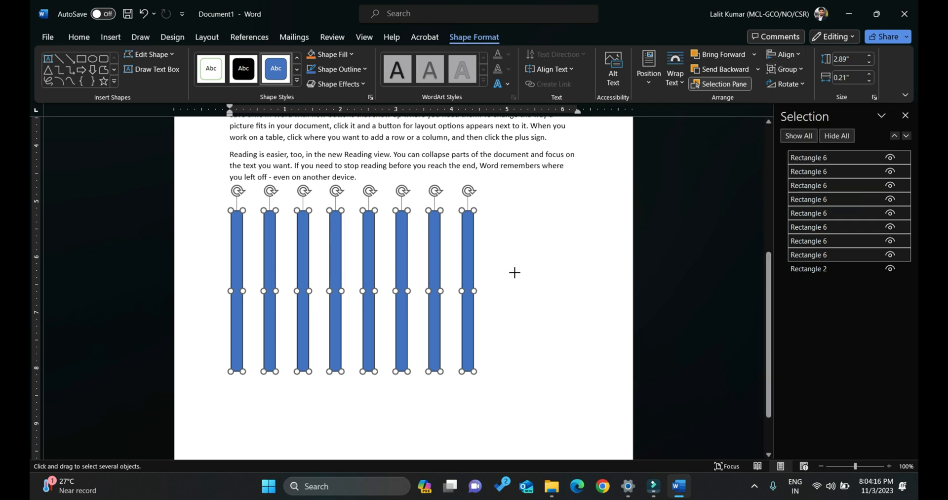
Undo the shift, the horizontal distribution and the top alignment of the narrow rectangles.
key("ctrl+z")
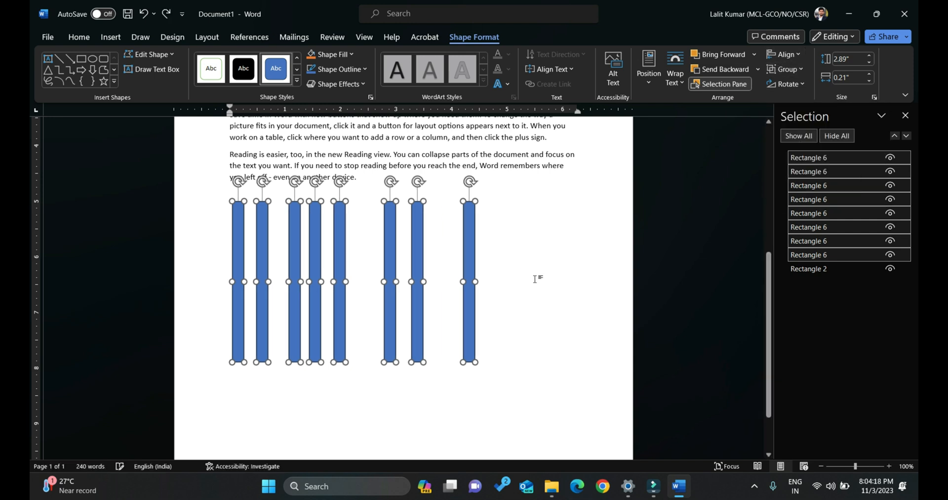
left_click(526, 281)
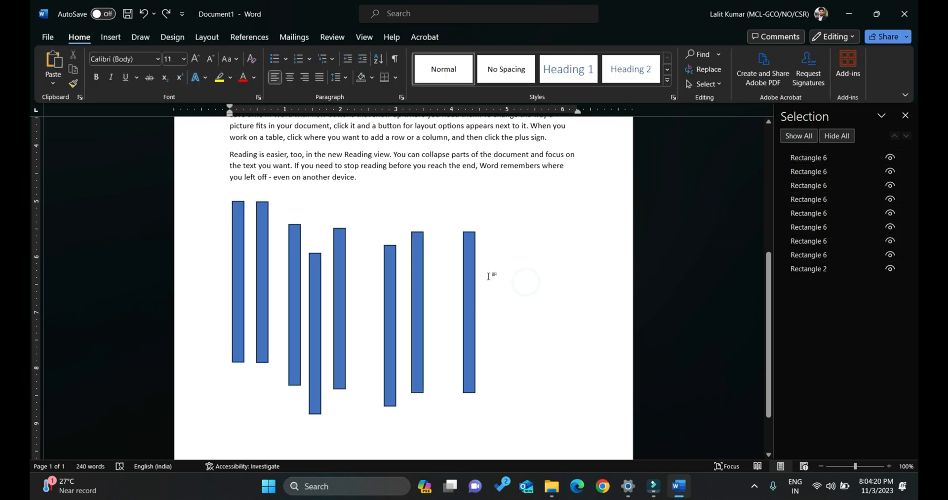
key("ctrl+y")
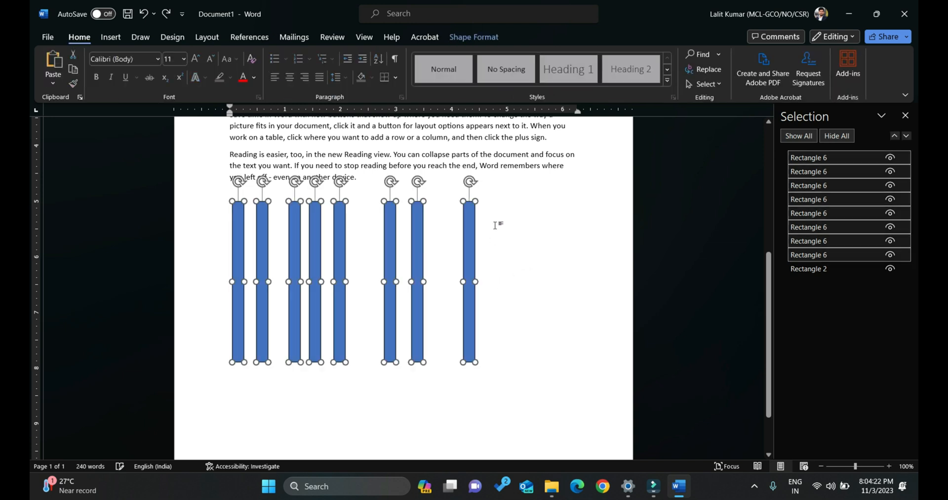
key("ctrl+z")
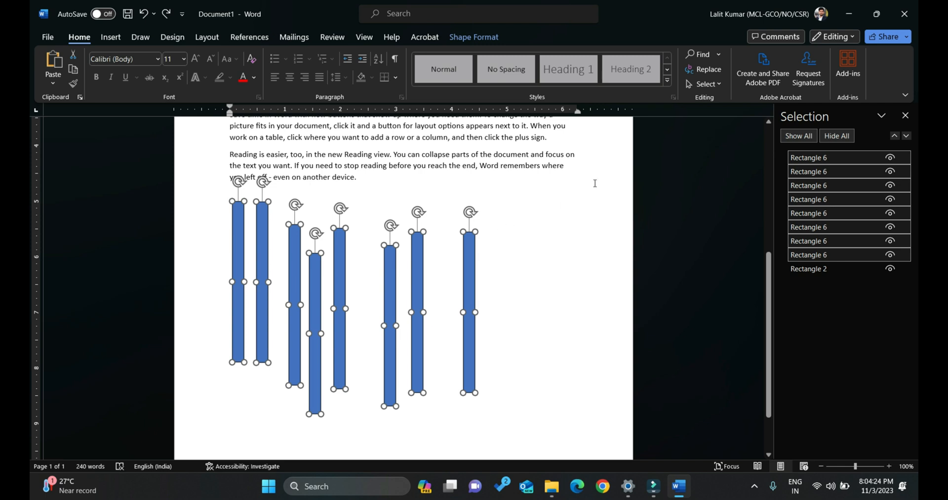
Try aligning the middles of the eight selected narrow rectangles and undo that alignment.
left_click(479, 39)
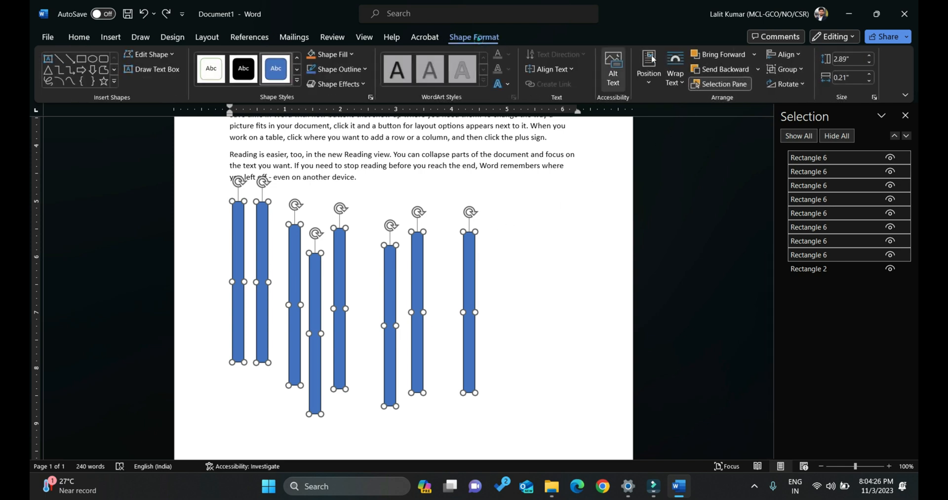
left_click(785, 55)
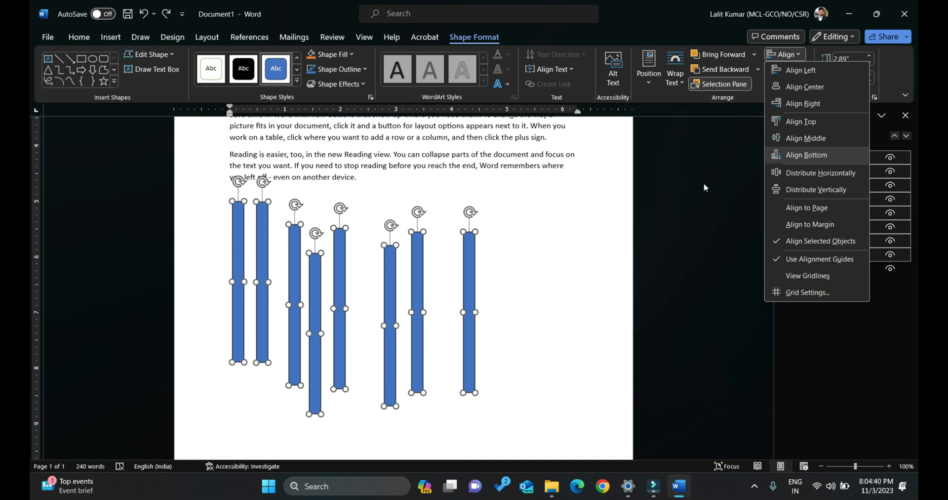
left_click(800, 140)
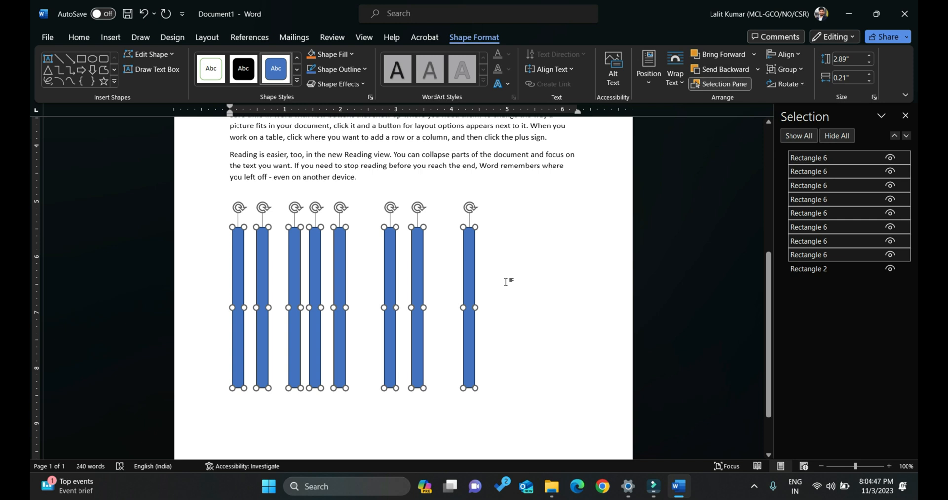
key("ctrl+z")
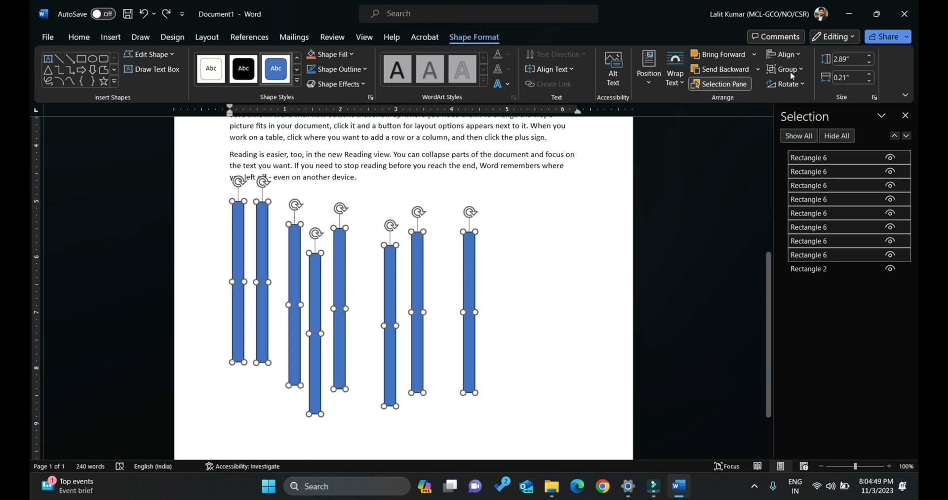
Align the bottom edges of the eight narrow rectangles and rotate them together until they lie horizontally.
left_click(790, 56)
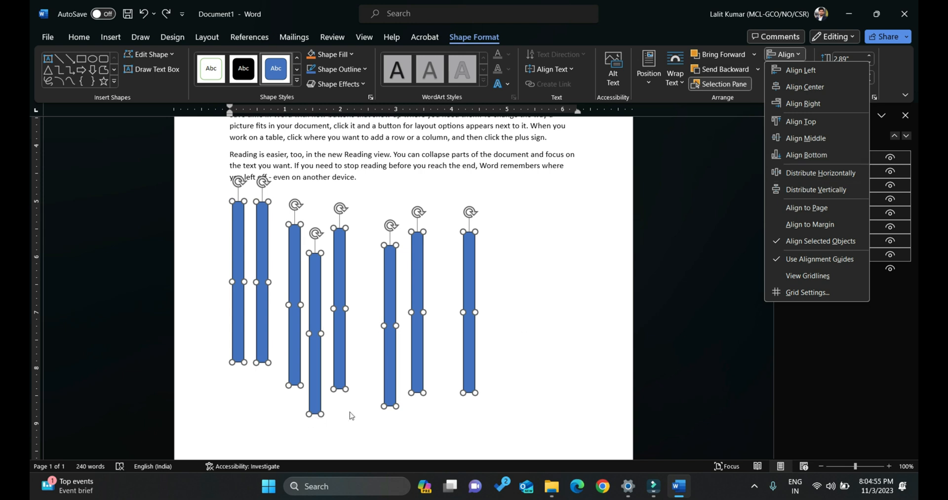
left_click(834, 153)
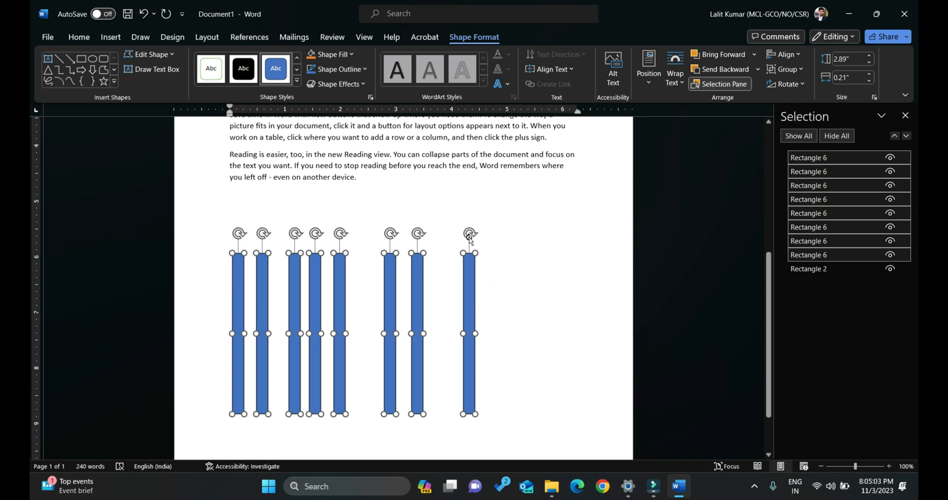
left_click_drag(470, 235, 549, 307)
Scatter the eight horizontal bars one by one over the page below the text, at different heights and offsets.
left_click(543, 375)
left_click_drag(445, 330, 496, 354)
left_click(407, 330)
left_click_drag(407, 319, 430, 272)
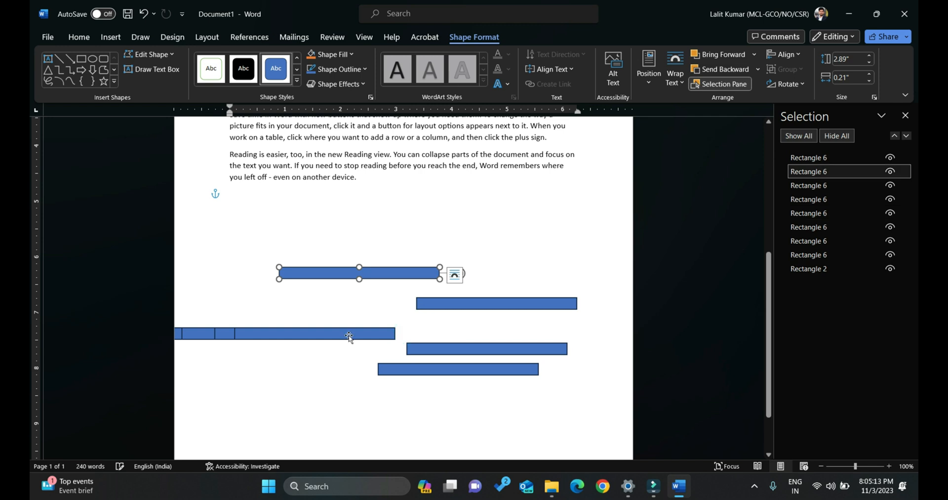
left_click_drag(349, 334, 446, 422)
left_click_drag(323, 340, 474, 231)
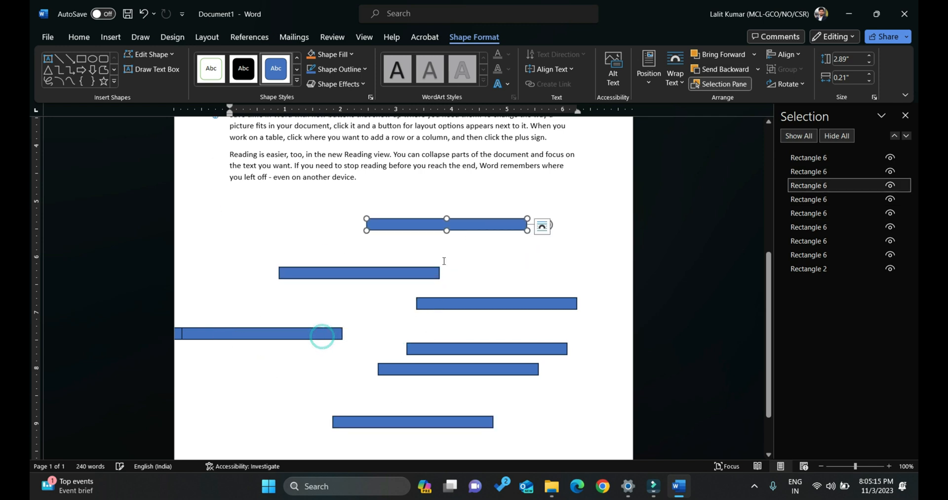
left_click_drag(307, 333, 484, 402)
left_click_drag(427, 349, 423, 350)
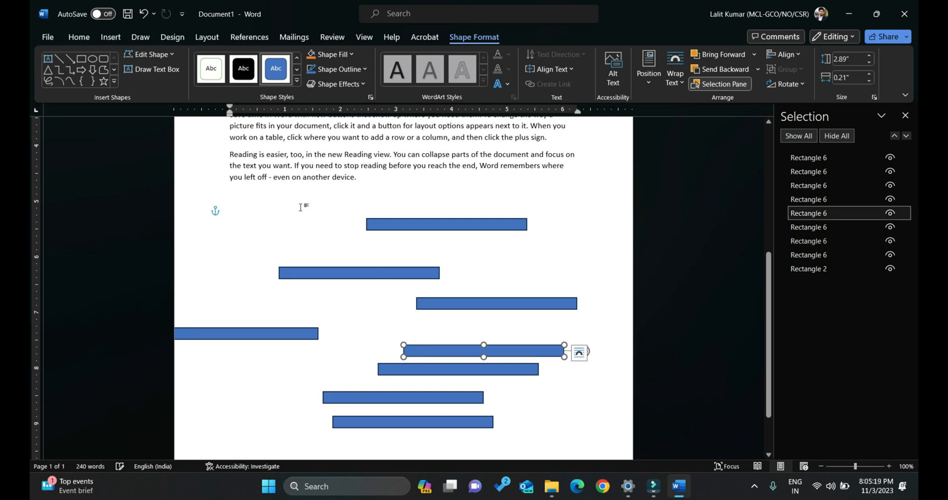
left_click_drag(281, 338, 323, 337)
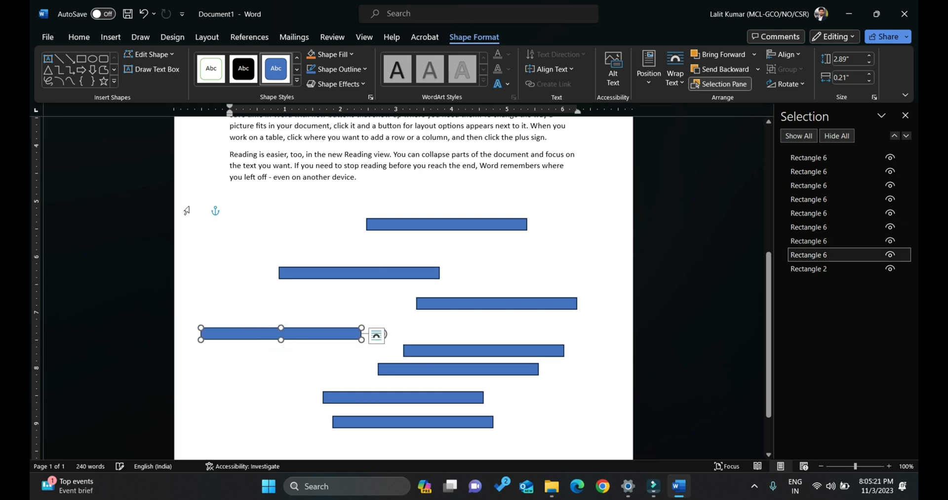
Select all eight scattered horizontal bars together with the Select Objects tool.
left_click(79, 38)
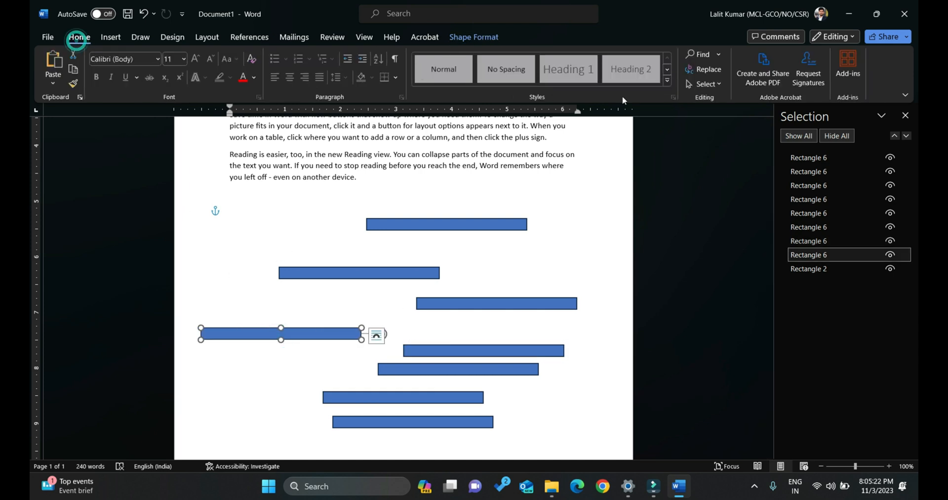
left_click(705, 84)
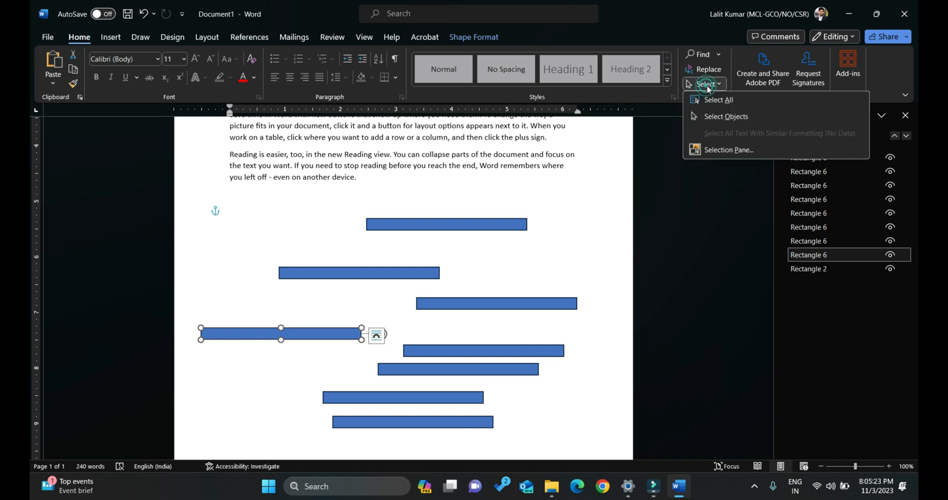
left_click(721, 116)
left_click_drag(596, 200, 182, 431)
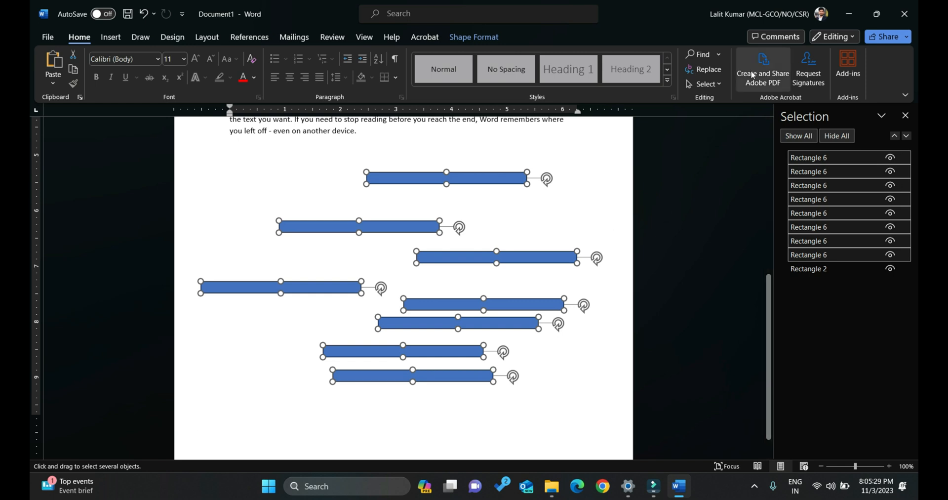
Align the left edges of the eight selected bars and distribute them vertically with equal gaps.
left_click(474, 37)
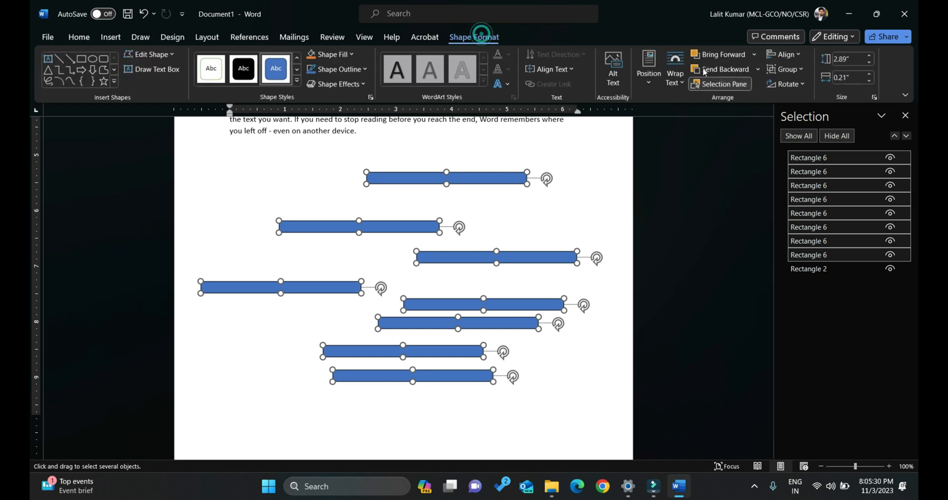
left_click(785, 55)
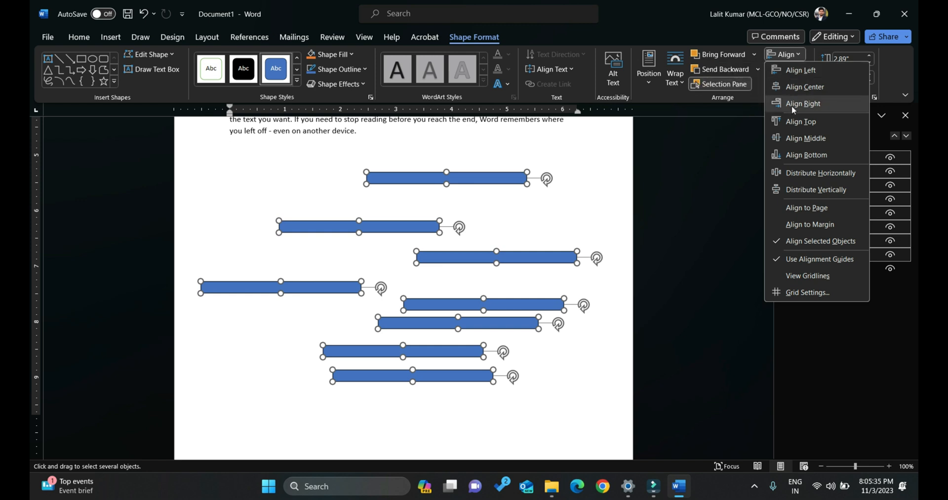
left_click(800, 76)
left_click(792, 53)
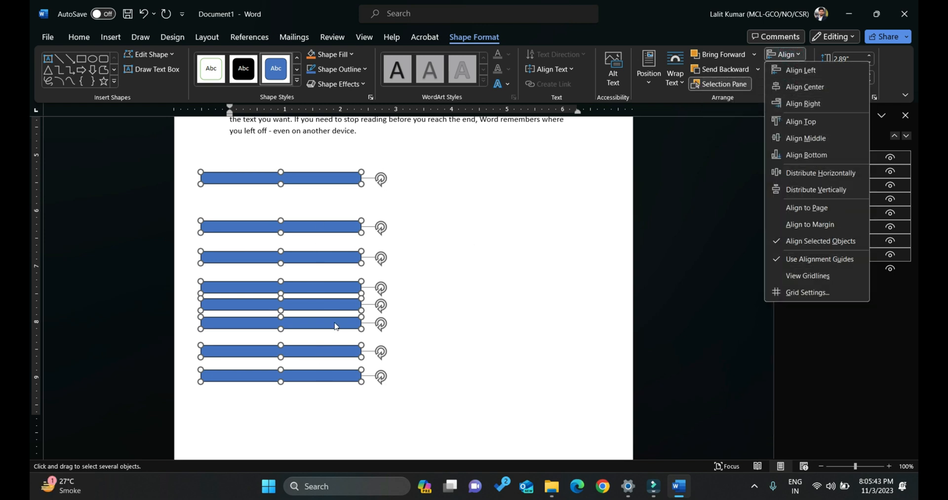
left_click(843, 192)
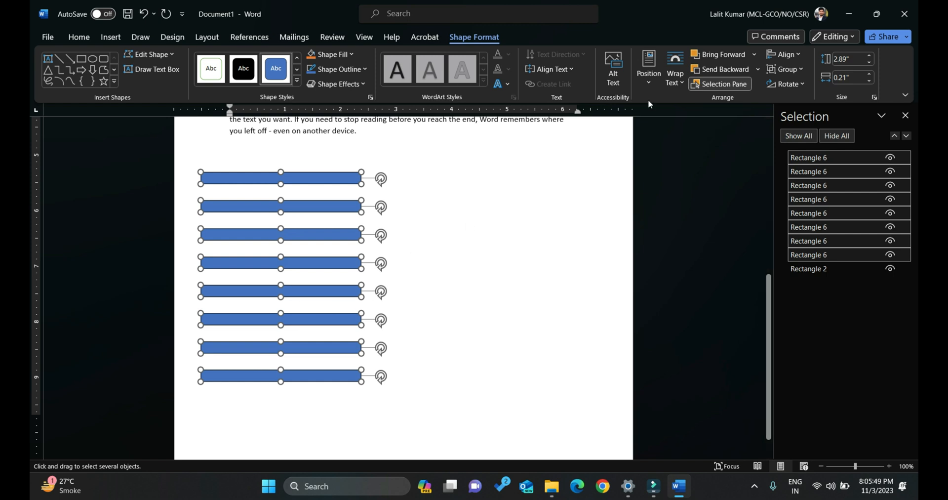
Move the eight bars together toward the middle of the page and rotate them all to an upward diagonal slant.
left_click(780, 54)
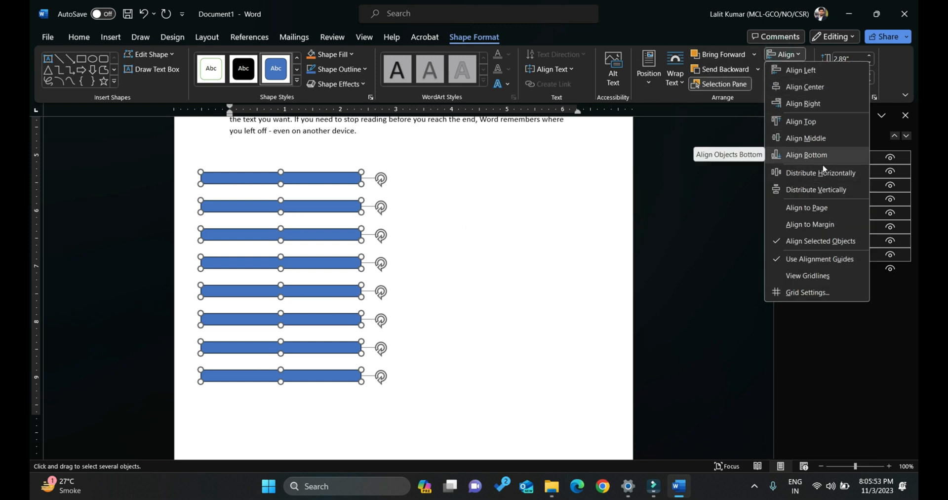
left_click(307, 181)
left_click_drag(307, 182, 408, 183)
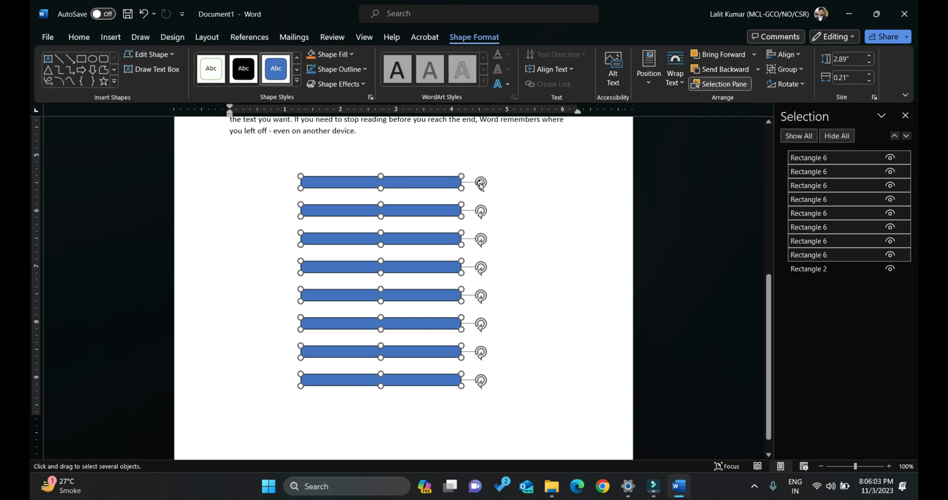
left_click_drag(480, 183, 351, 167)
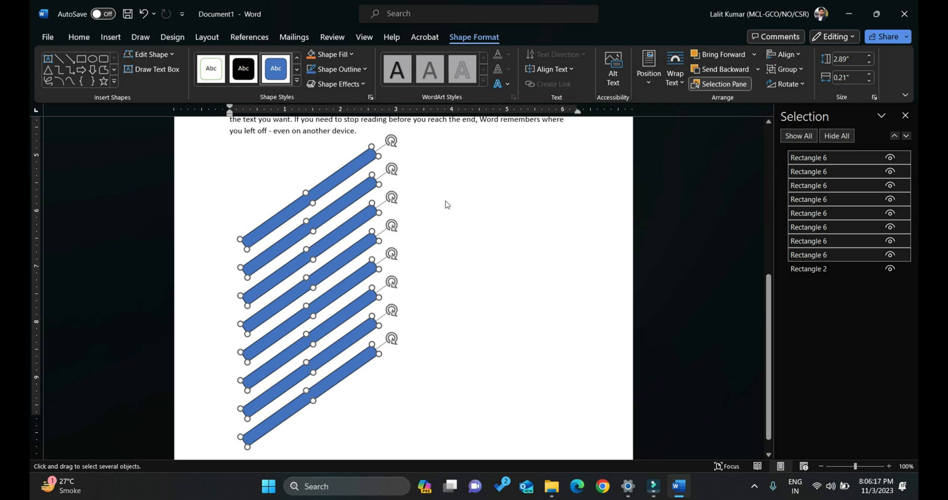
Try moving the topmost slanted bar away from the others on its own and undo the move.
left_click(553, 200)
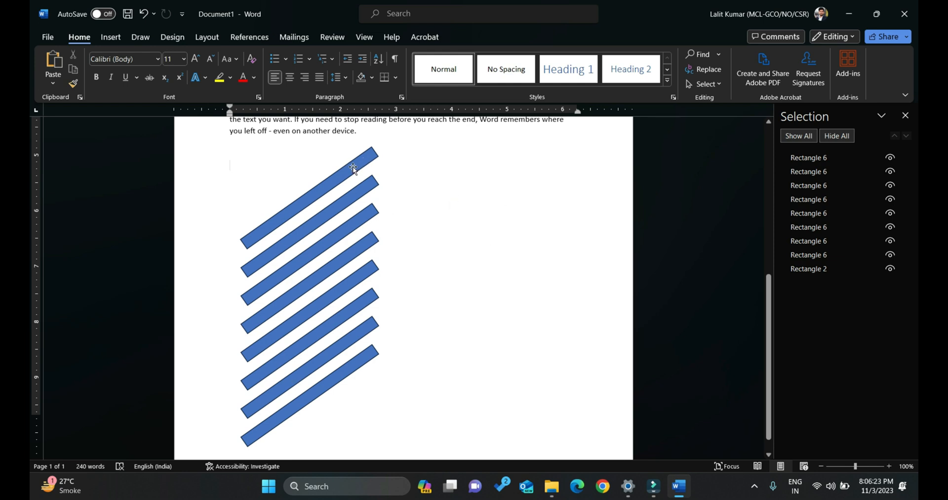
left_click_drag(356, 166, 507, 164)
key("ctrl+z")
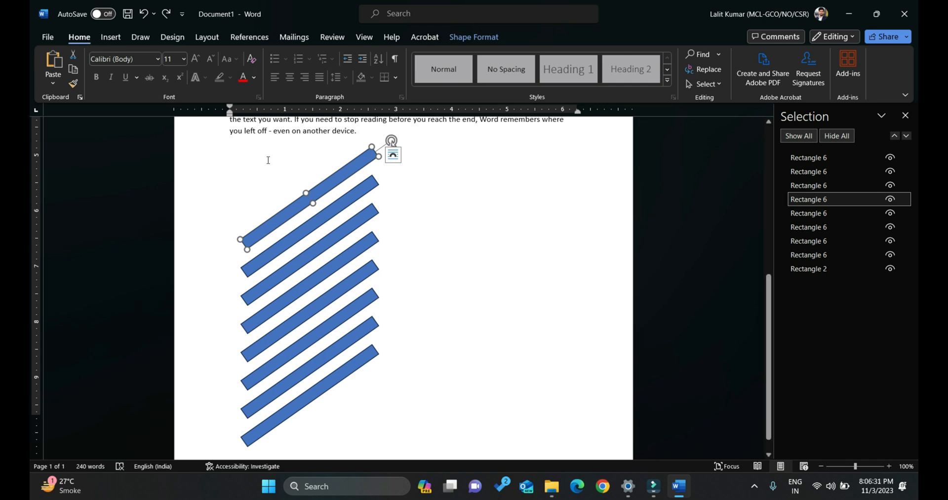
Add the other seven slanted bars to the selection one at a time so that all eight are selected together.
left_click(319, 223, "shift")
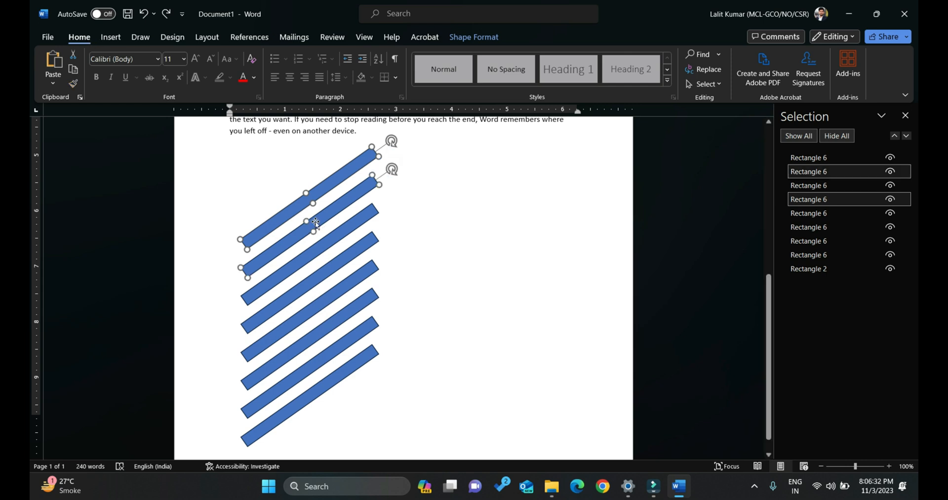
left_click(319, 248, "shift")
left_click(320, 275, "shift")
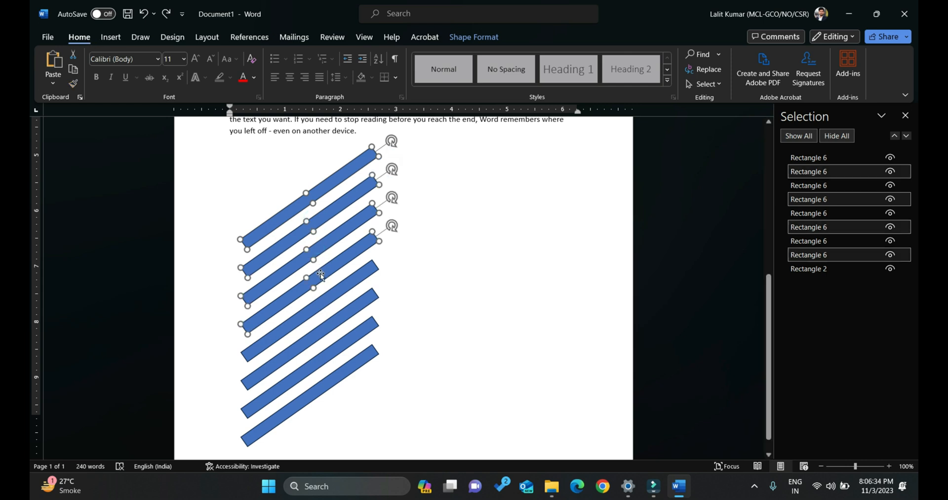
left_click(328, 302, "shift")
left_click(332, 320, "shift")
left_click(340, 340, "shift")
left_click(346, 370, "shift")
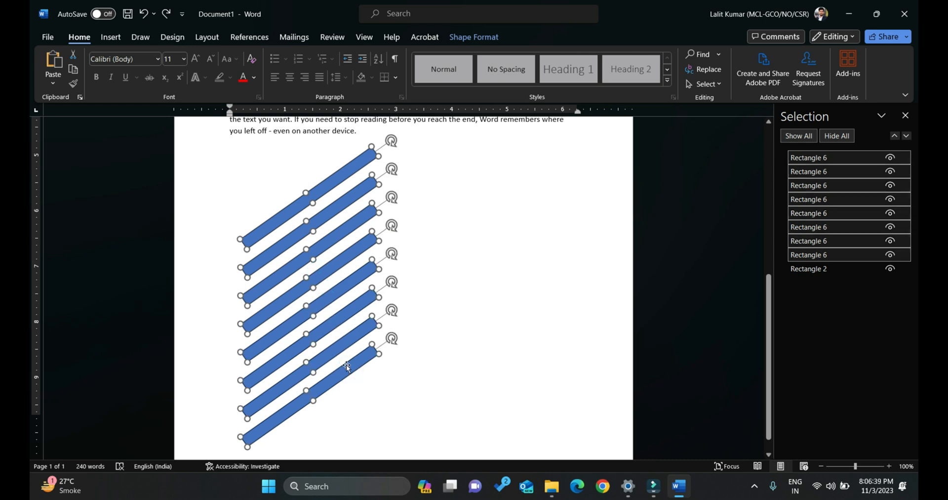
left_click(703, 85)
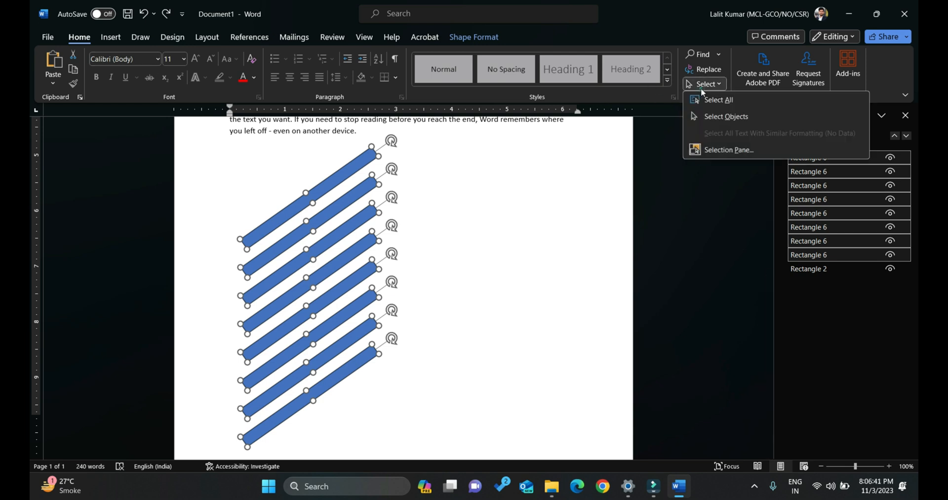
left_click(341, 169)
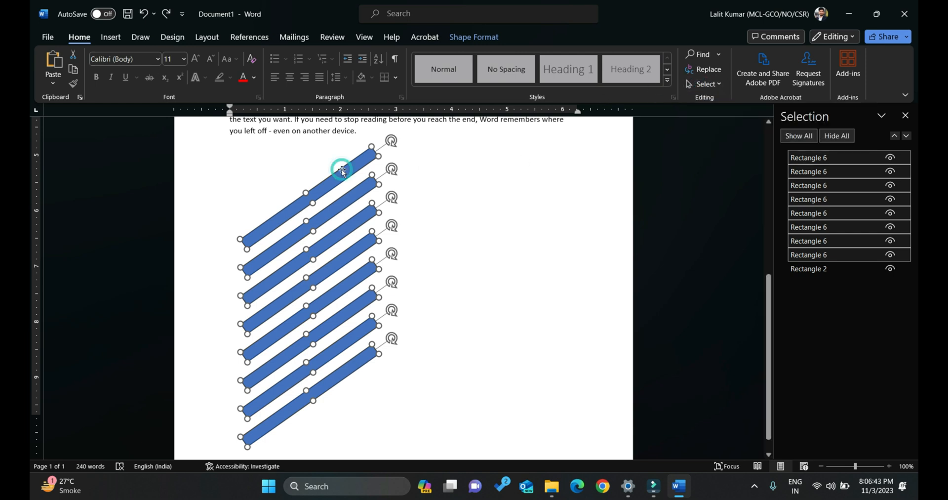
left_click(486, 35)
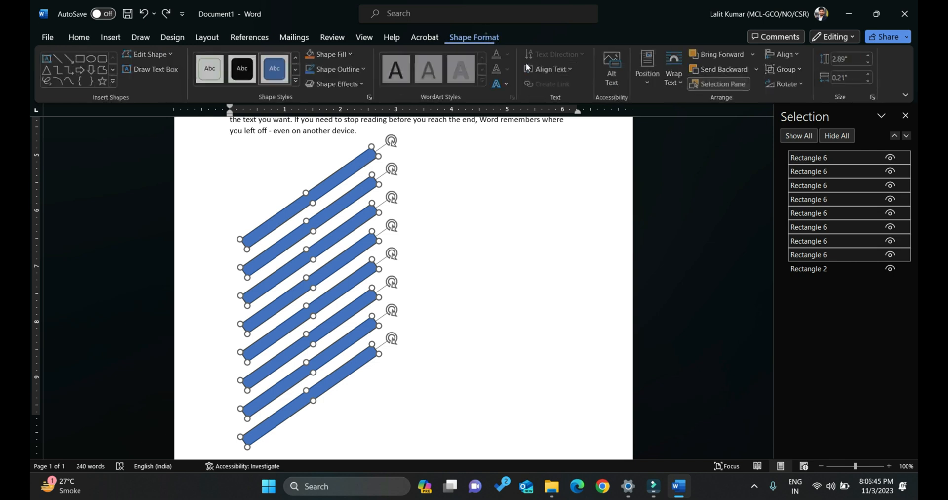
Group the eight slanted bars, move the group to the right side of the page and bring it back to the left.
left_click(794, 73)
left_click(794, 86)
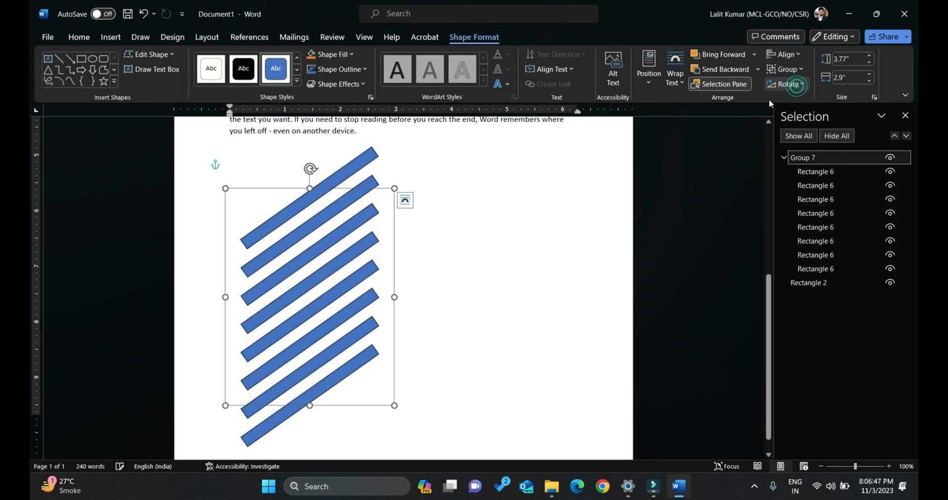
left_click_drag(328, 177, 510, 170)
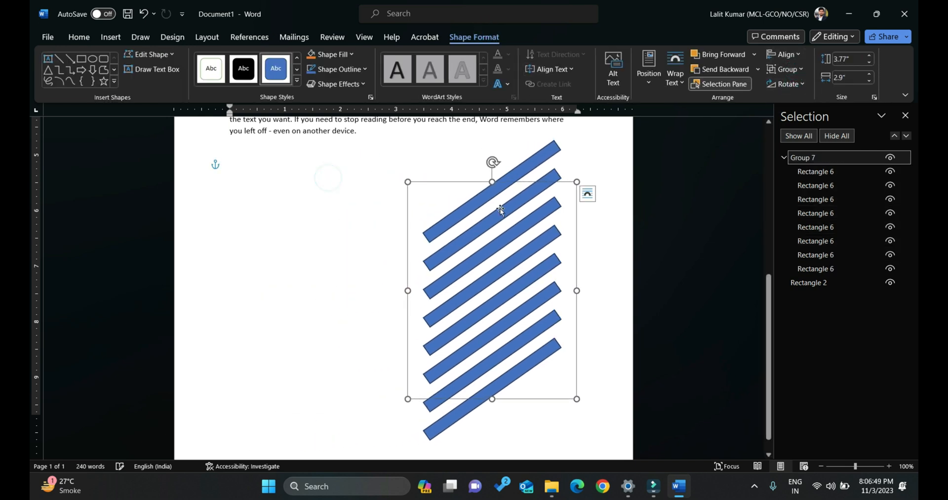
left_click(597, 247)
left_click_drag(507, 267, 307, 266)
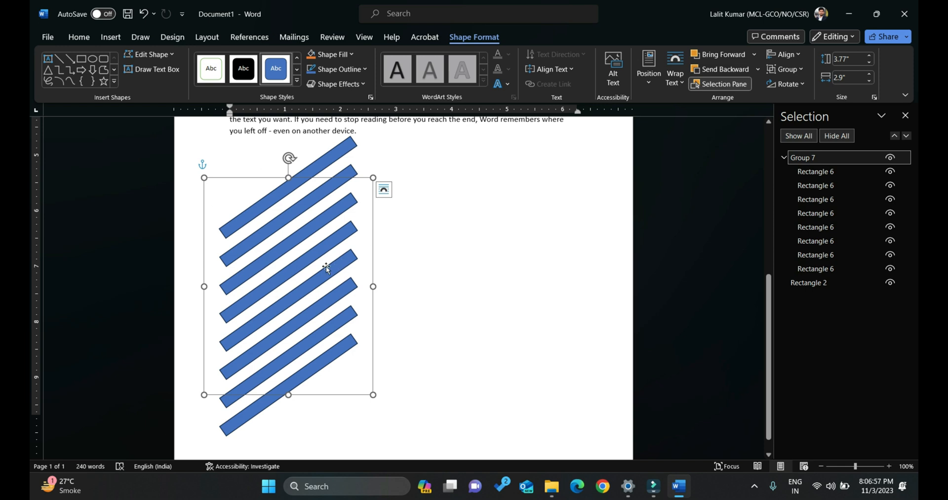
Within the group, fill the fourth bar from the top with orange and the third bar with gray.
left_click(314, 256)
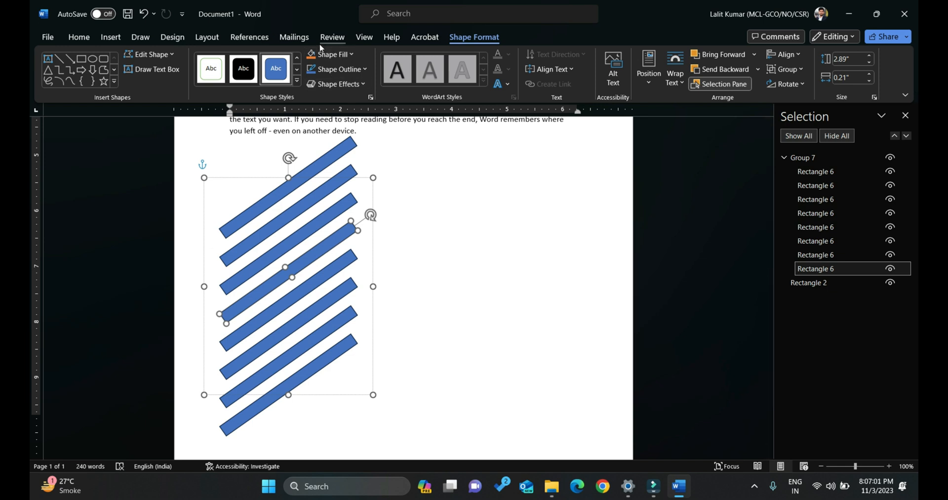
left_click(311, 55)
left_click(321, 213)
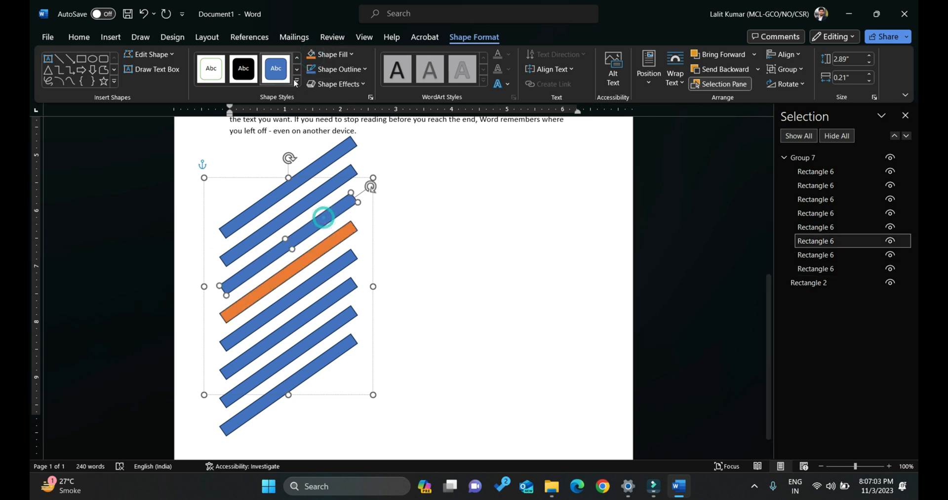
left_click(330, 53)
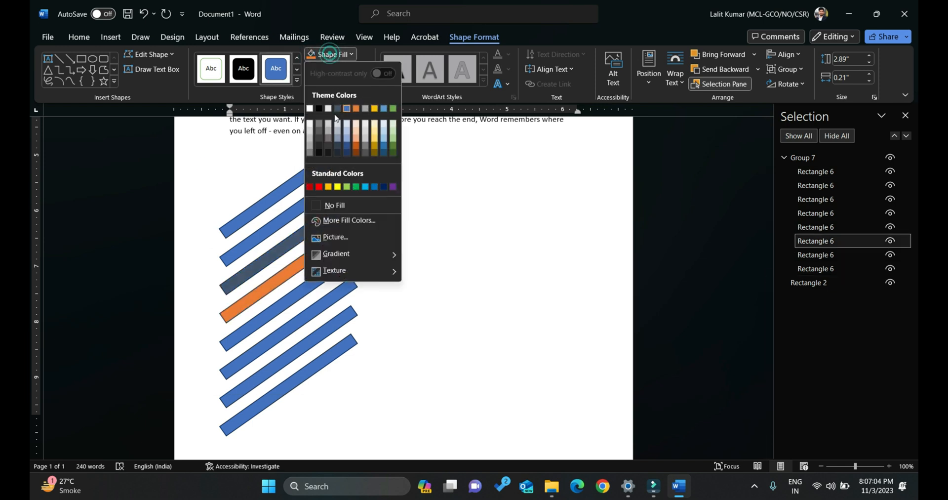
left_click(365, 108)
left_click(470, 265)
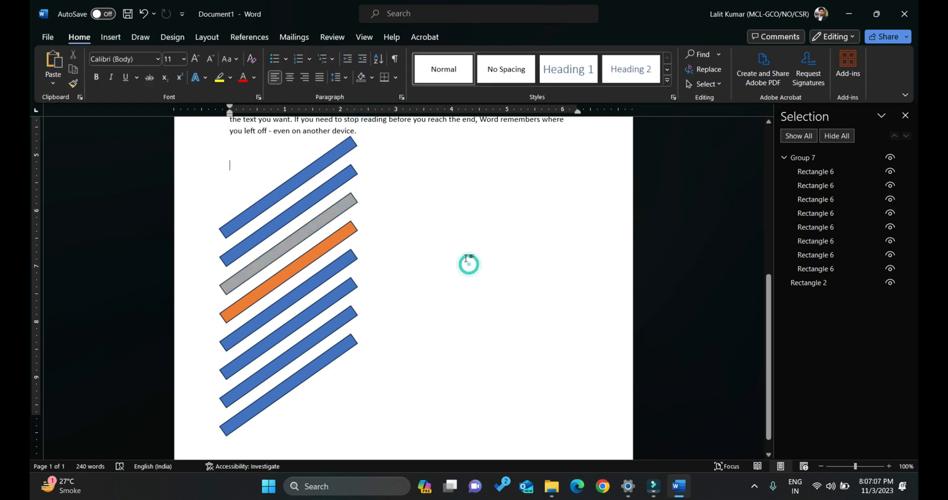
left_click(292, 179)
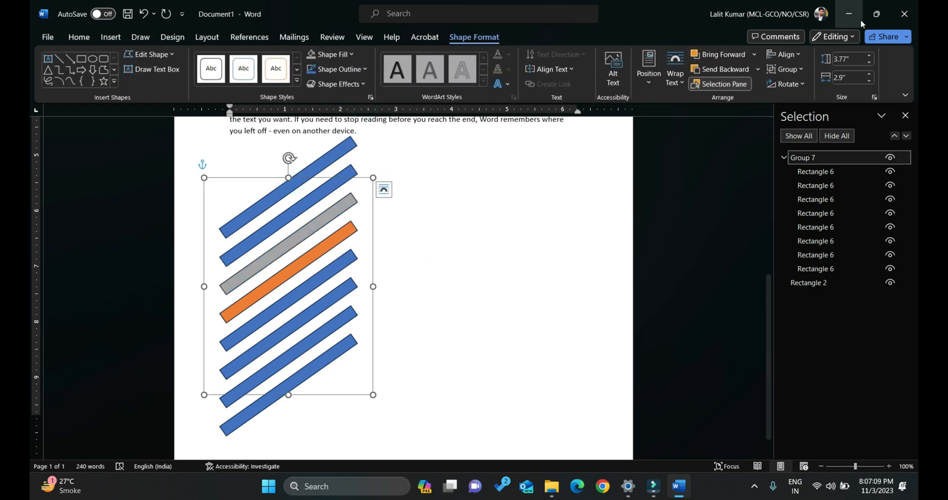
left_click(798, 71)
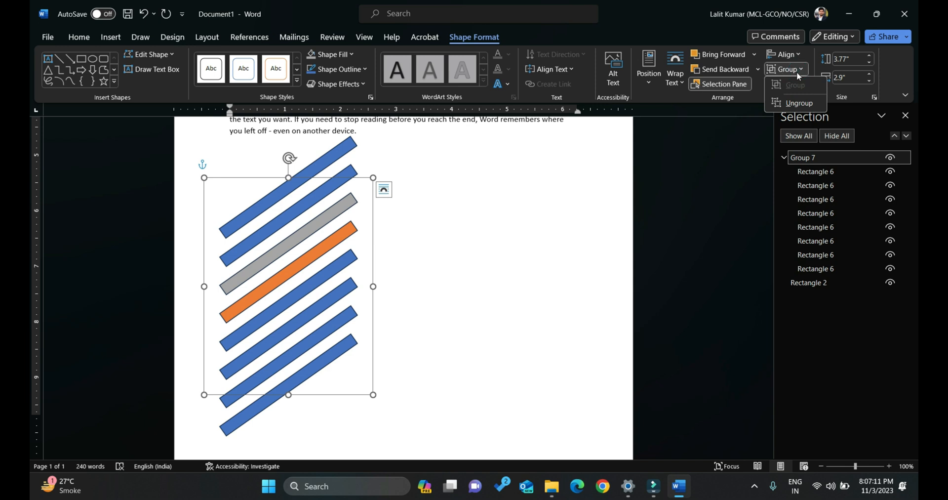
left_click(796, 103)
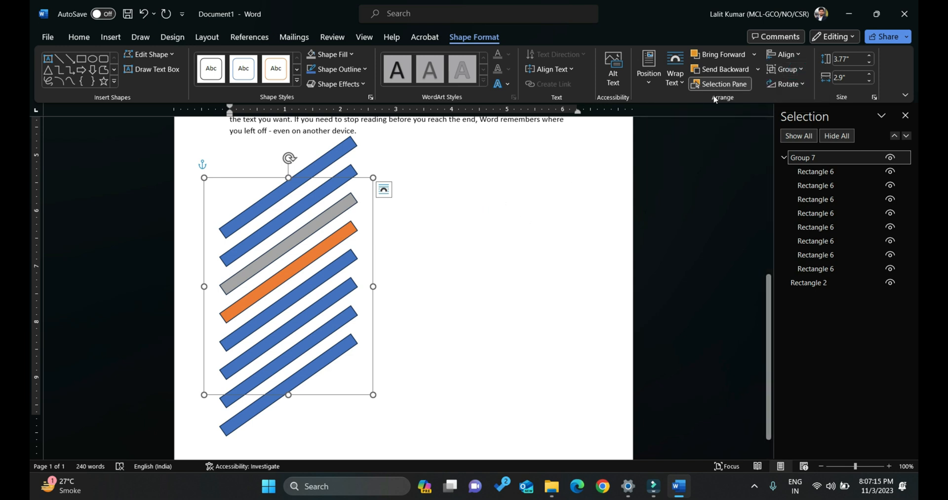
left_click(794, 82)
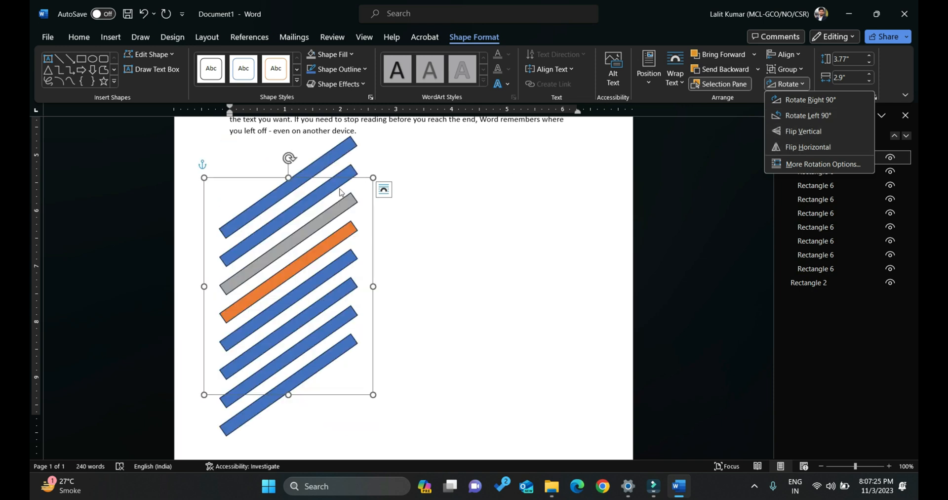
left_click(341, 200)
left_click(346, 214)
left_click(413, 243)
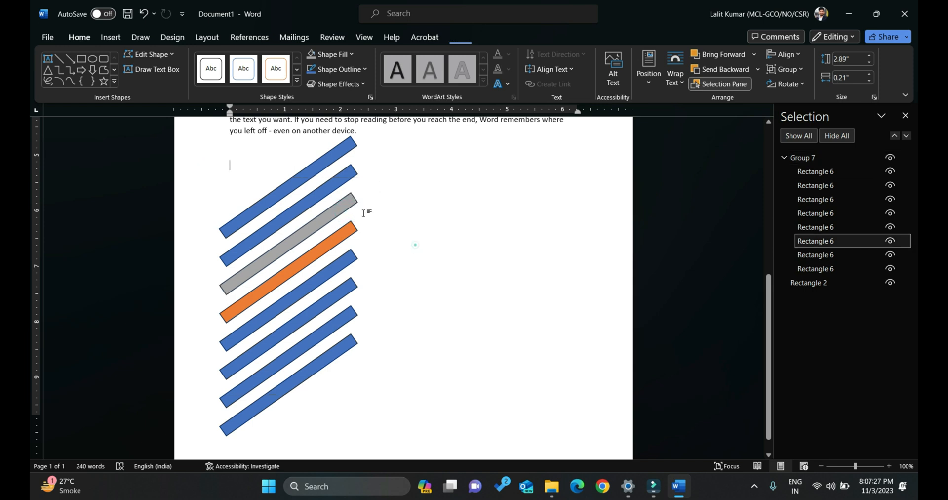
Resize the whole group of slanted bars to 4.4" high and 3.5" wide.
left_click(331, 180)
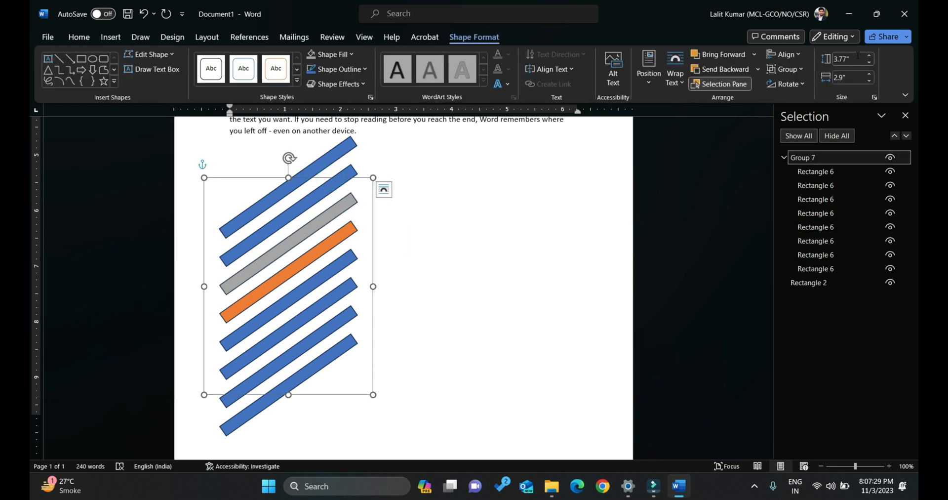
left_click(869, 58)
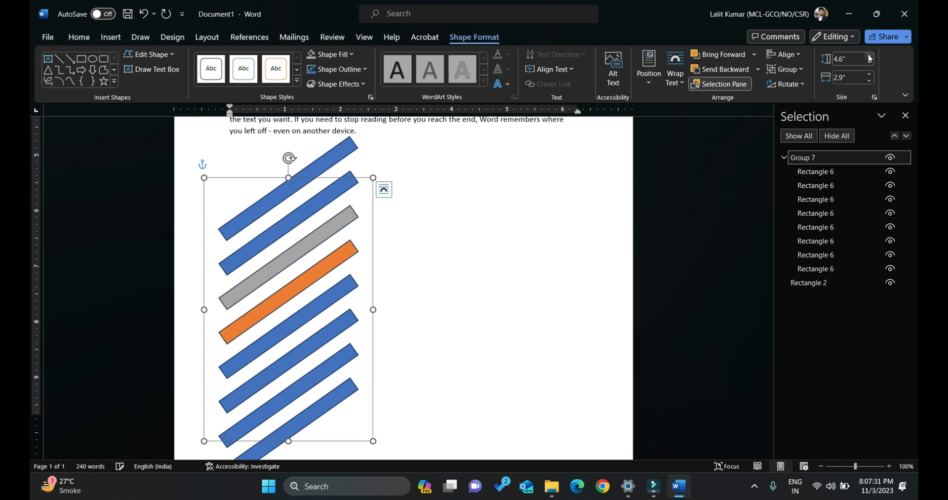
left_click(869, 62)
left_click(869, 77)
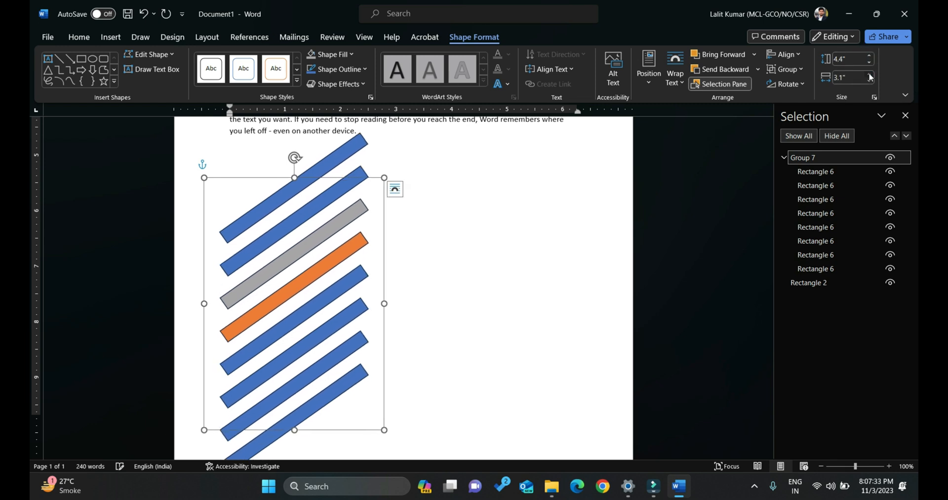
left_click(869, 75)
left_click(869, 74)
left_click(869, 75)
left_click(869, 81)
left_click(869, 81)
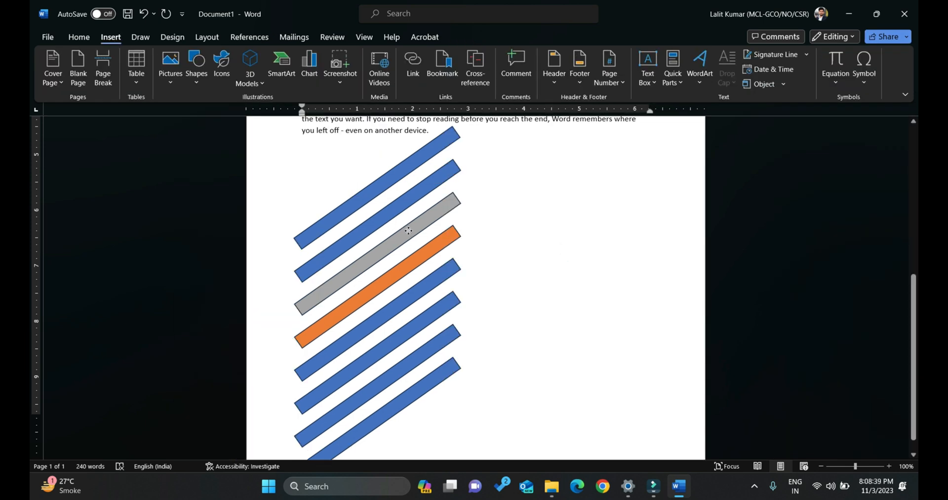
left_click(408, 230)
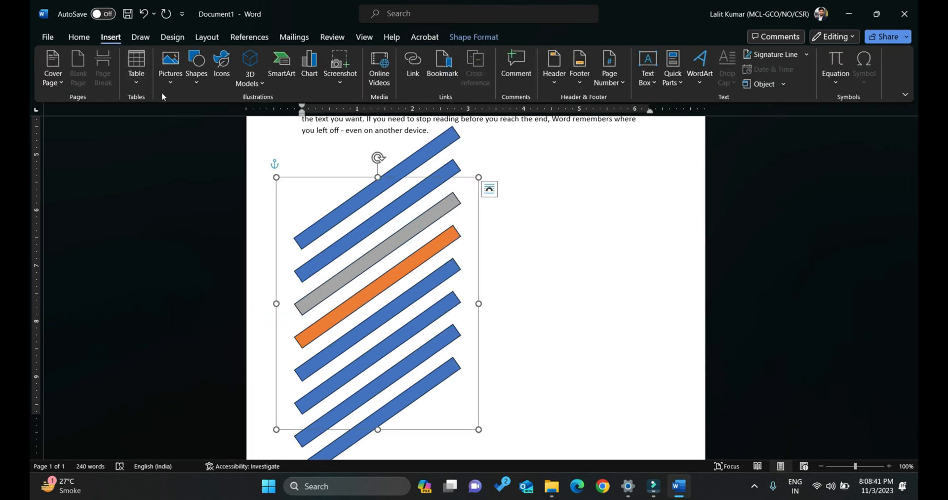
left_click(172, 77)
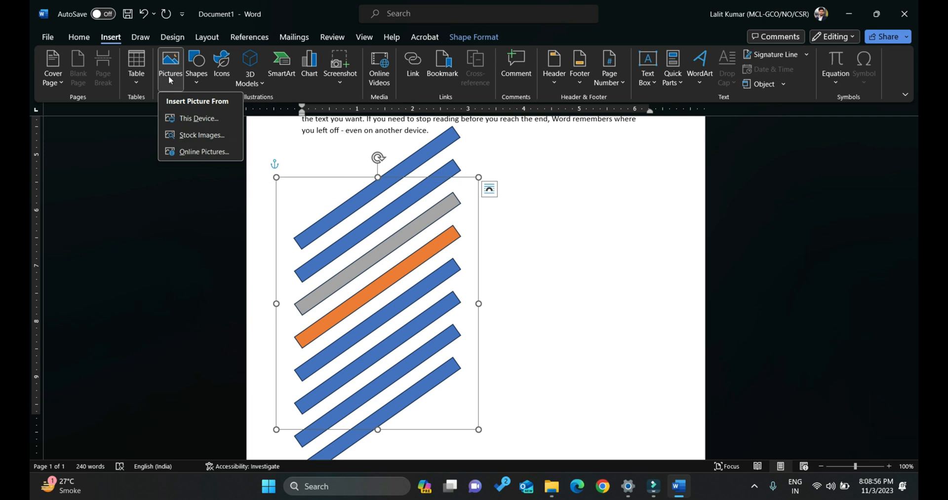
left_click(516, 239)
left_click(515, 237)
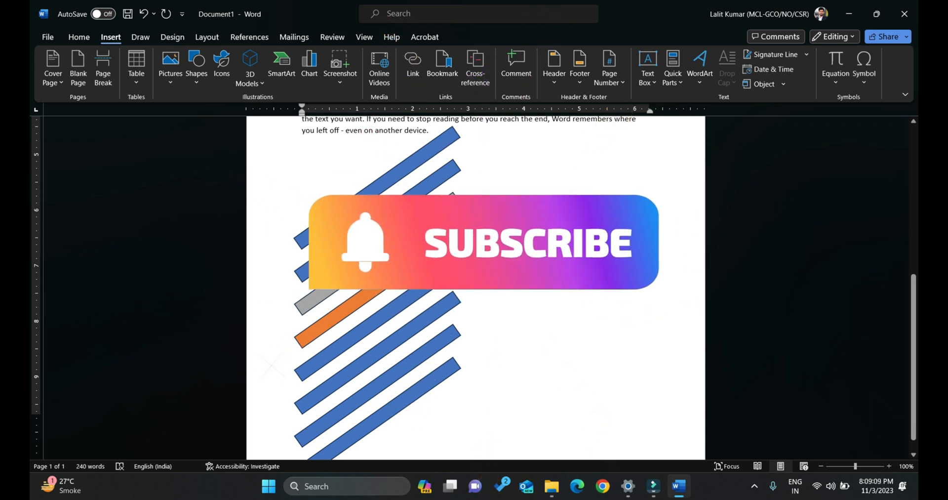
left_click(437, 245)
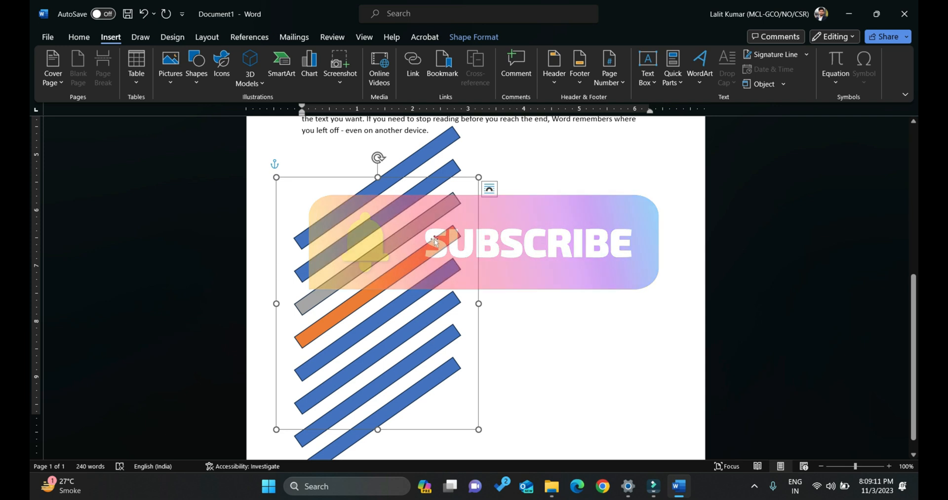